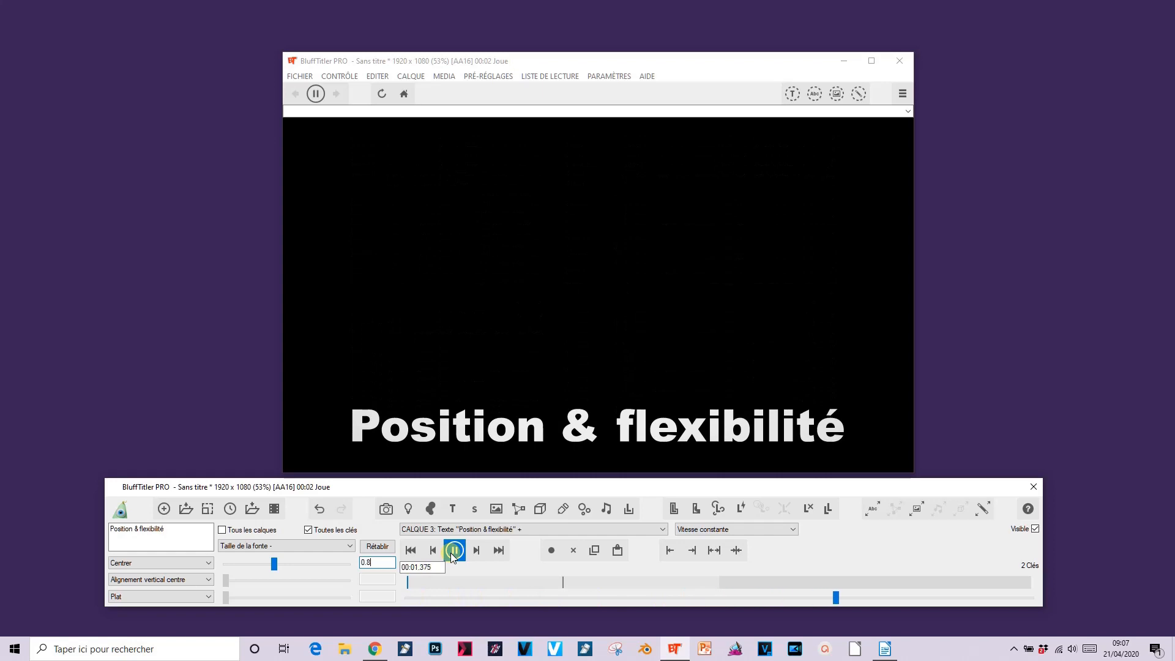
left_click(455, 550)
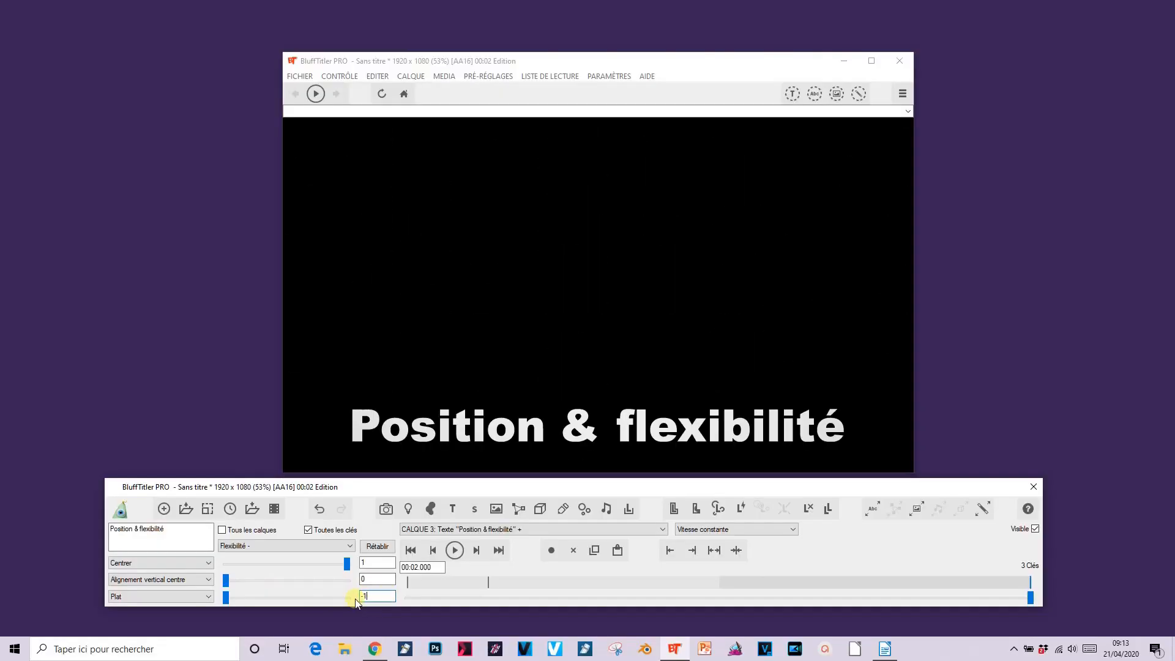
left_click(454, 551)
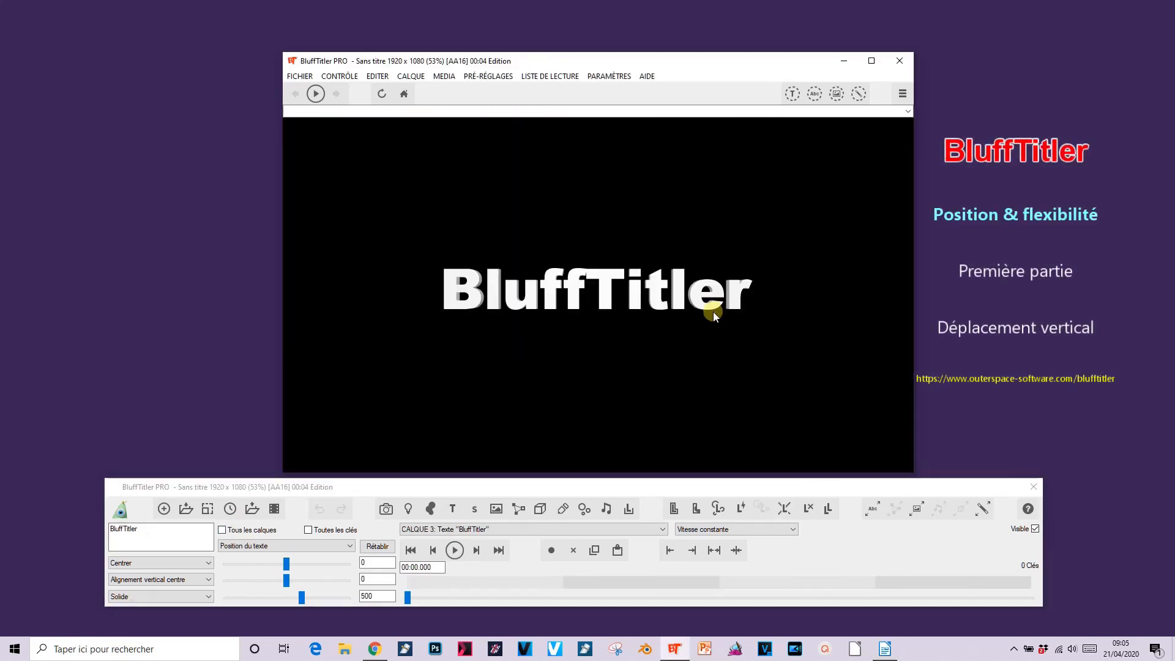
- Shorten the show's total duration to 2 seconds using the Réduire option
left_click(230, 509)
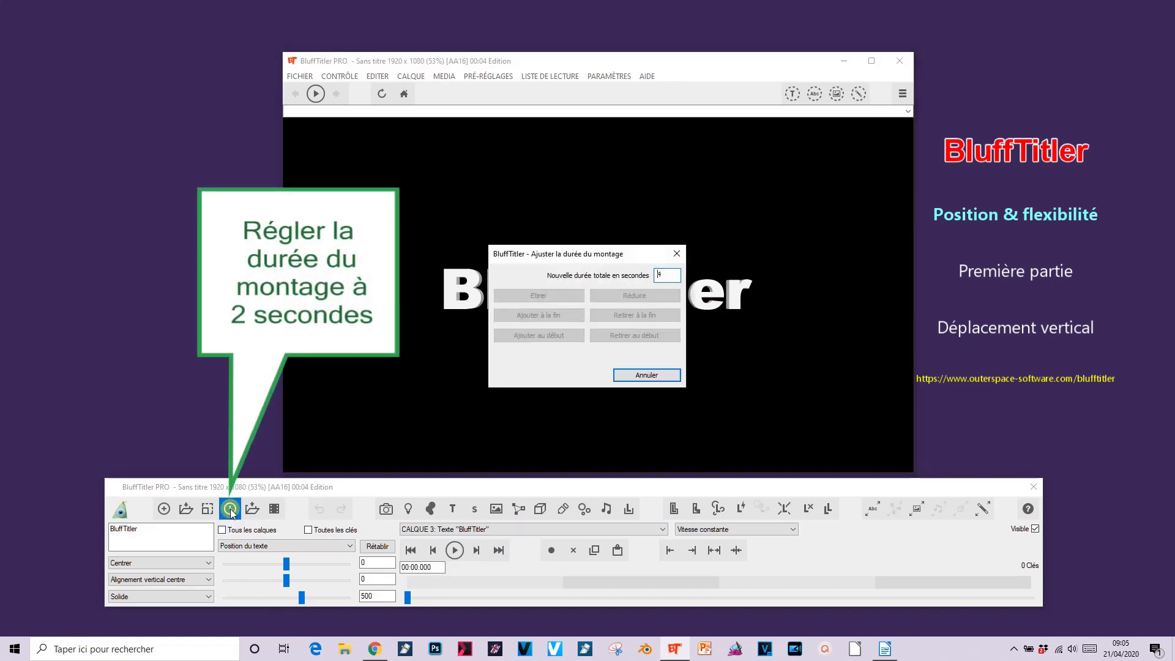
type("2")
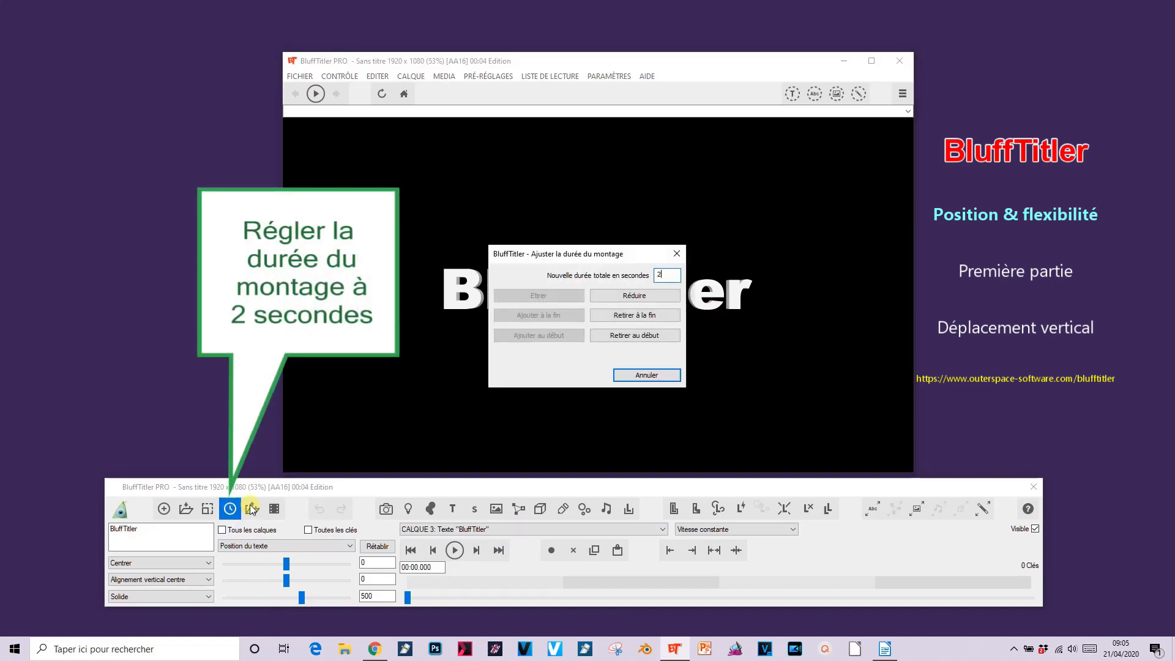
left_click(629, 297)
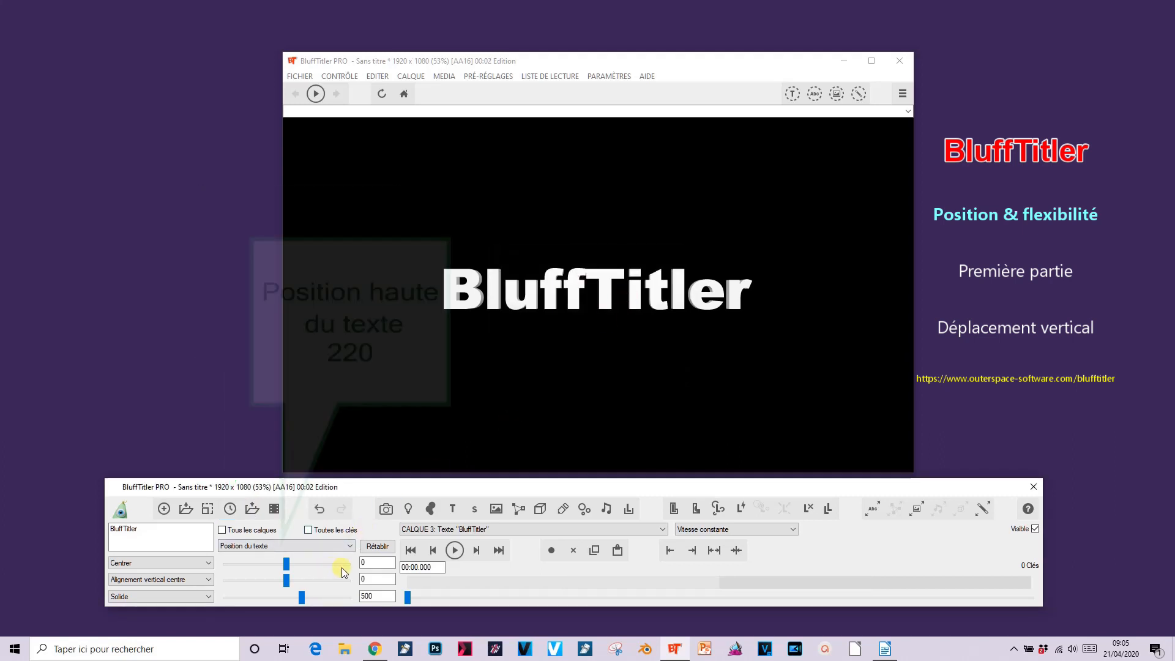
- Animate the BluffTitler text's vertical position with a key of 220 at the start and -220 at 0.5 seconds
left_click(373, 578)
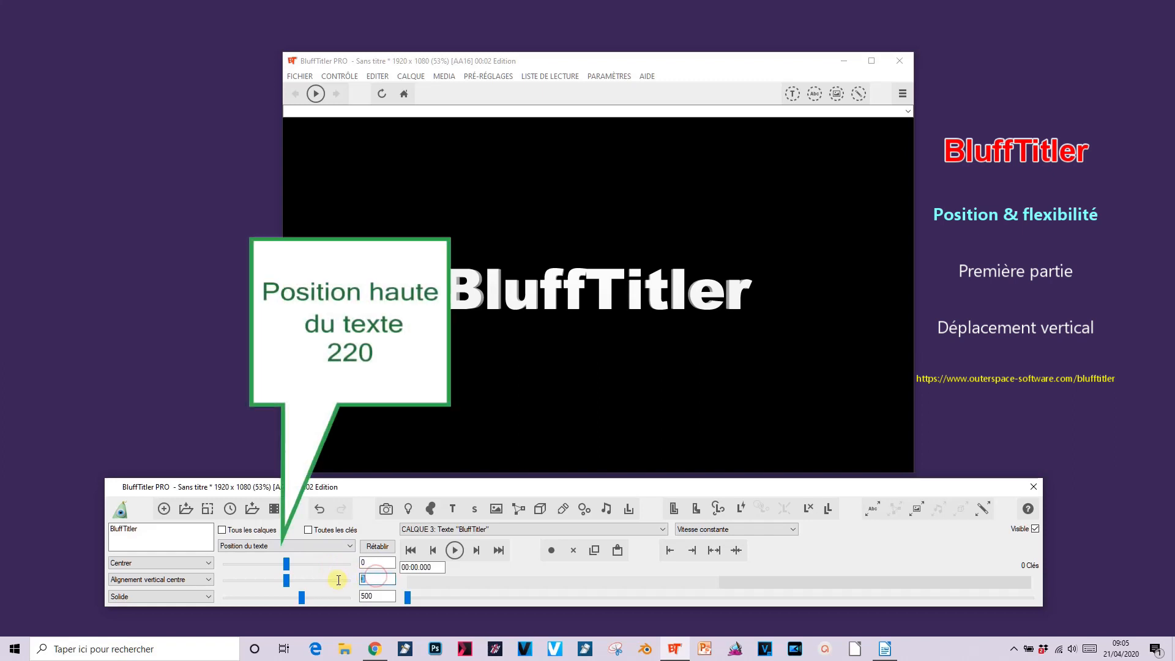
type("220")
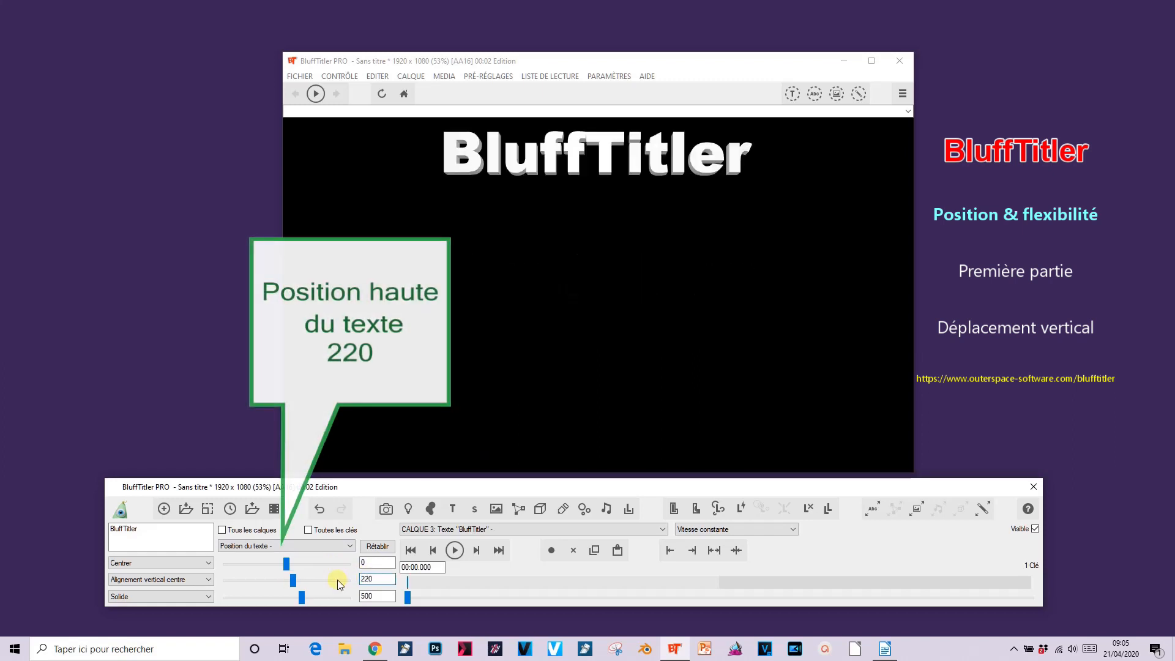
left_click(546, 585)
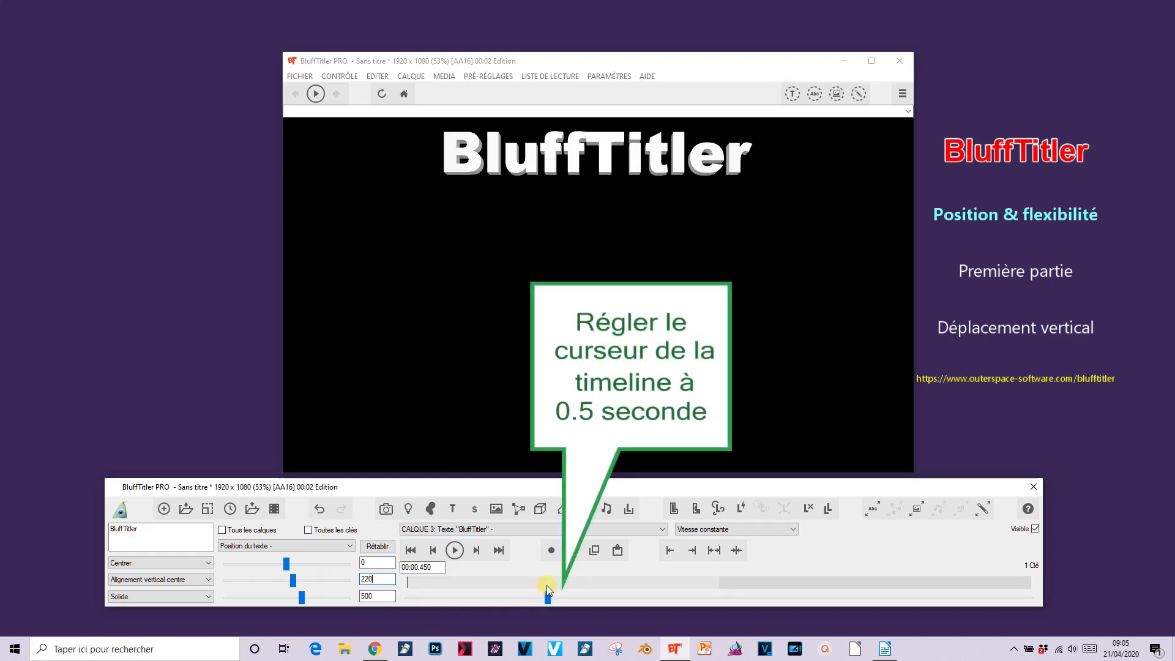
left_click(563, 588)
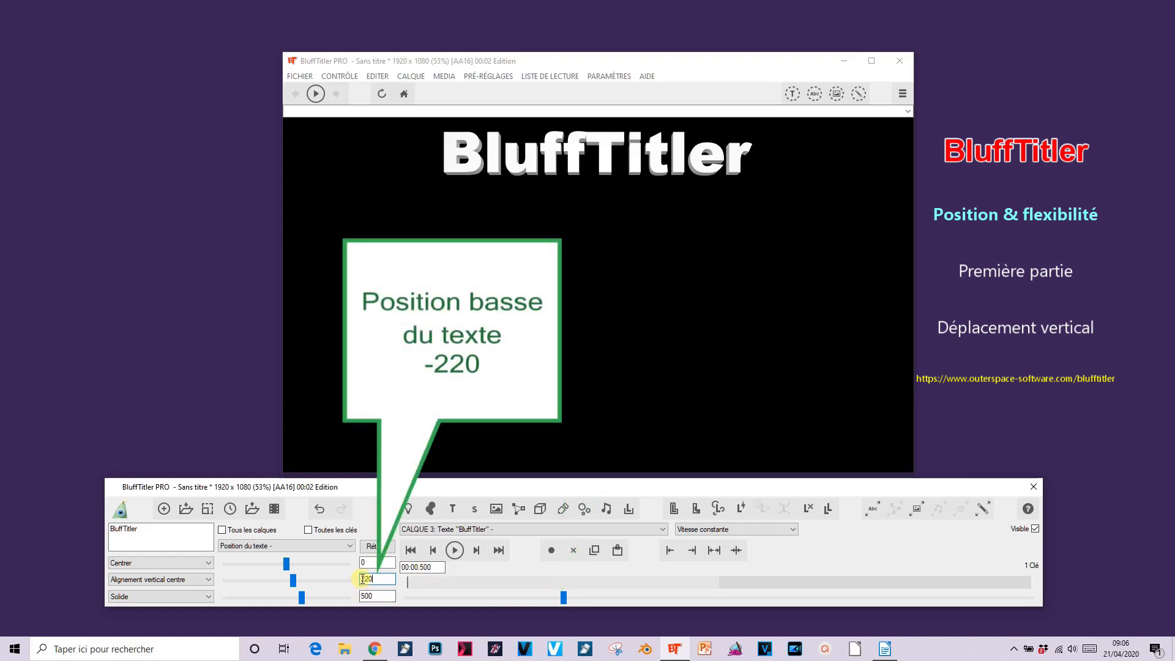
type("-")
key("Return")
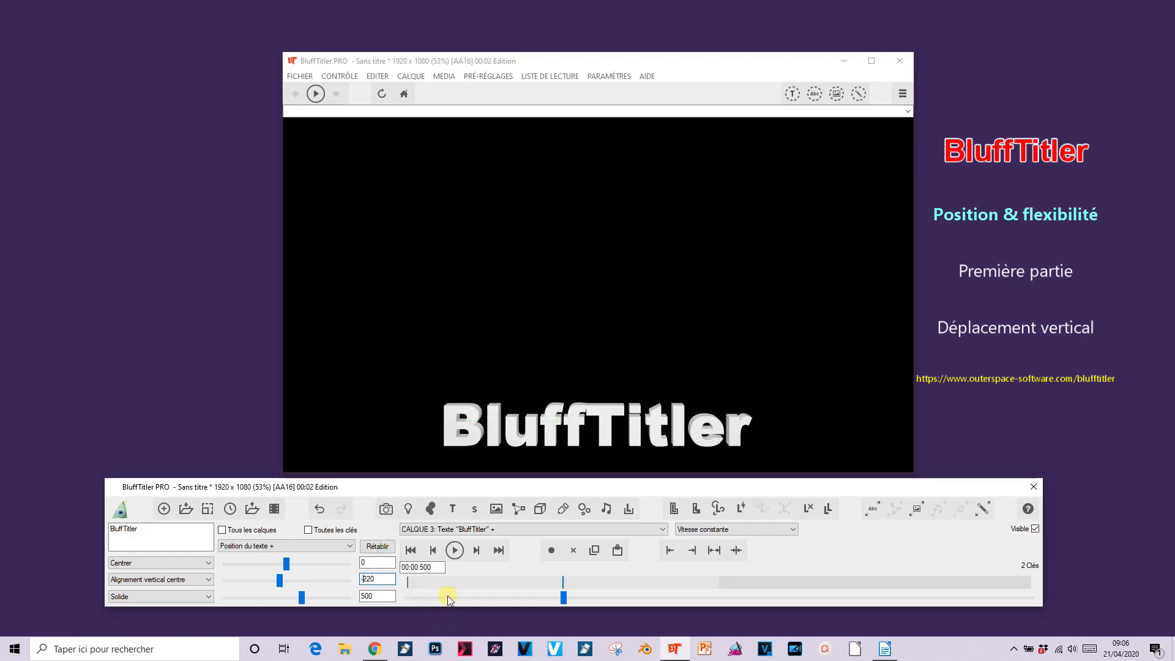
- Play the text's downward movement from the beginning and return to the start of the timeline
left_click(411, 551)
left_click(455, 551)
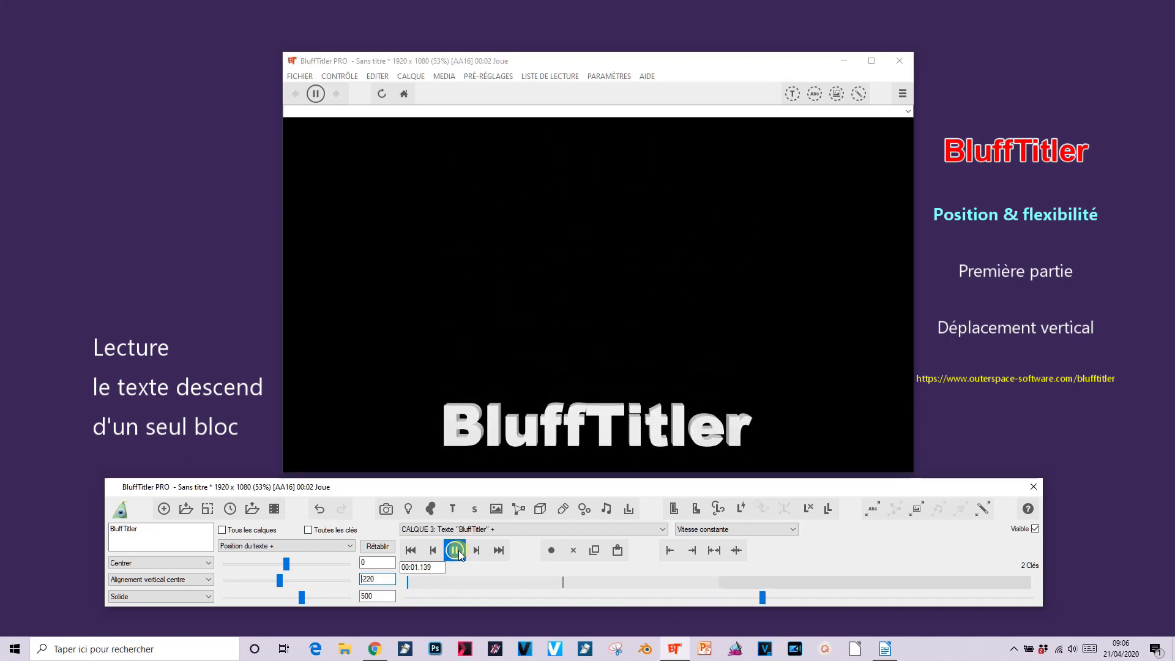
left_click(456, 550)
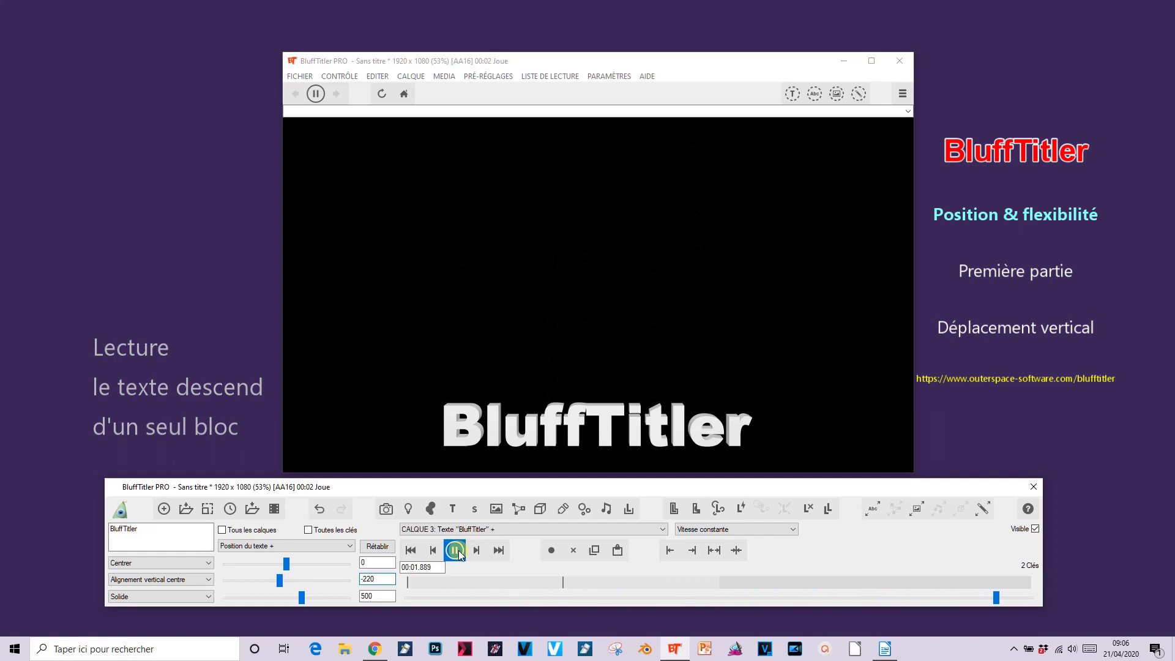
left_click(412, 551)
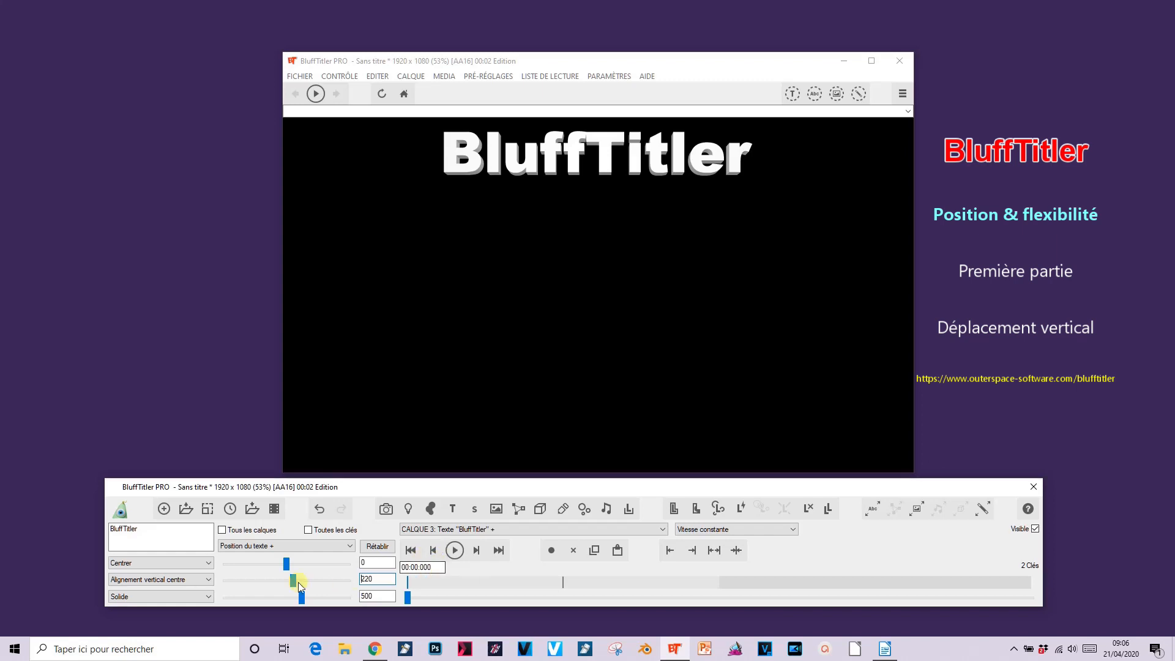
- Replace the text layer's wording with "Position & flexibilité"
left_click_drag(158, 532, 61, 530)
type("Posi")
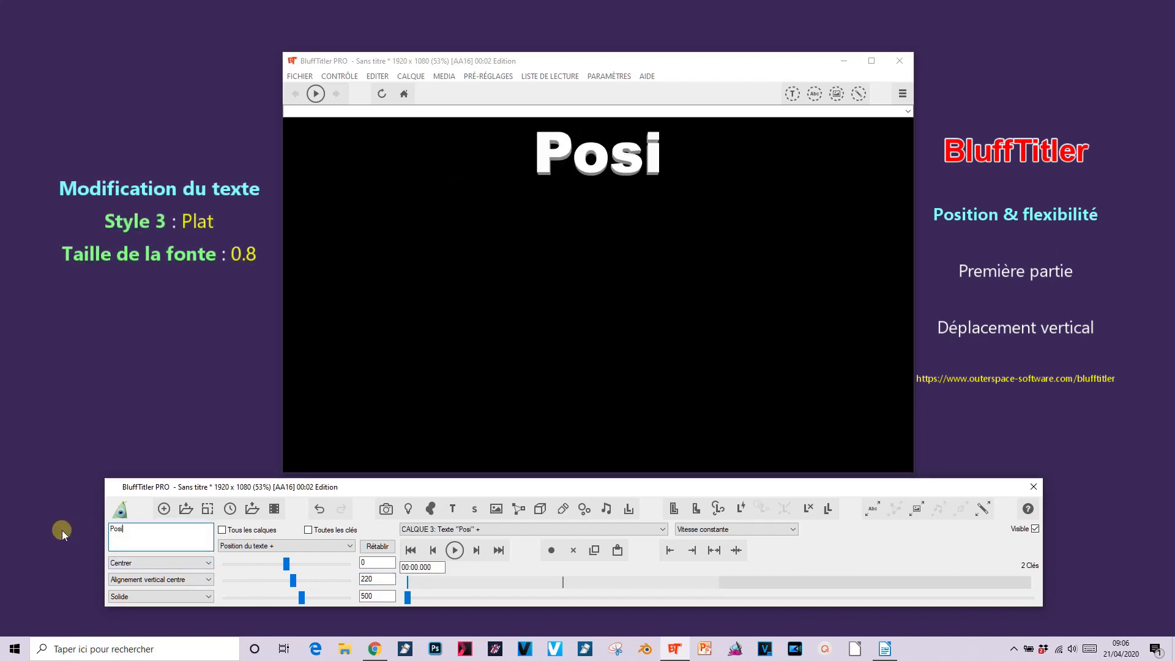
type("tion & fle")
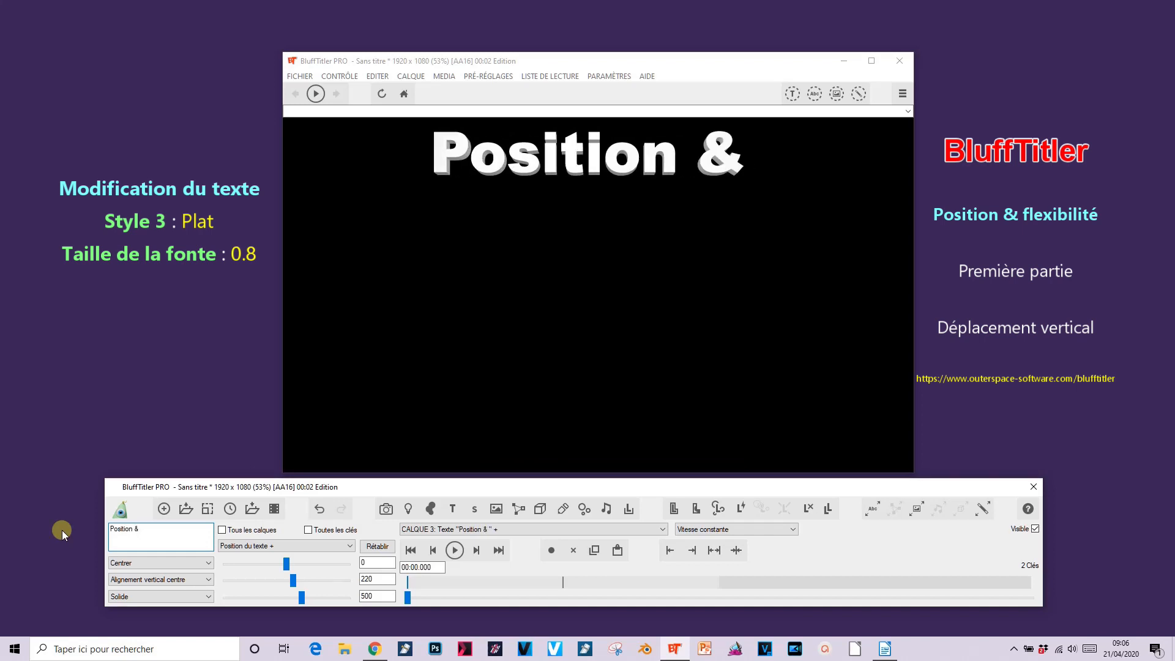
type("xib")
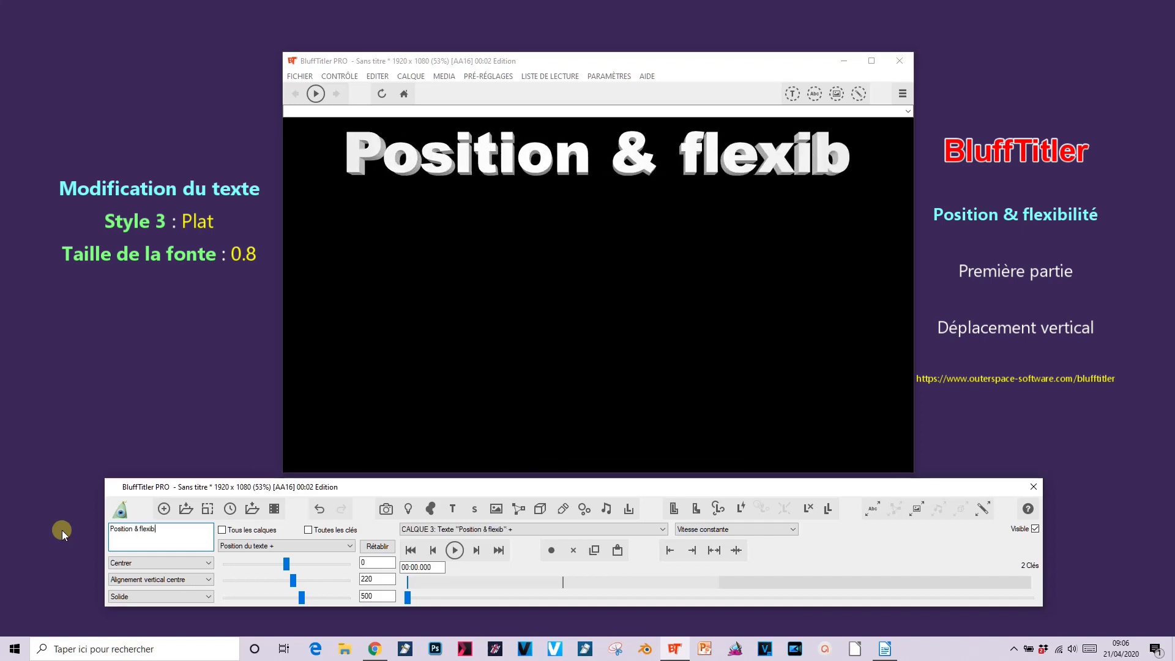
type("ilité")
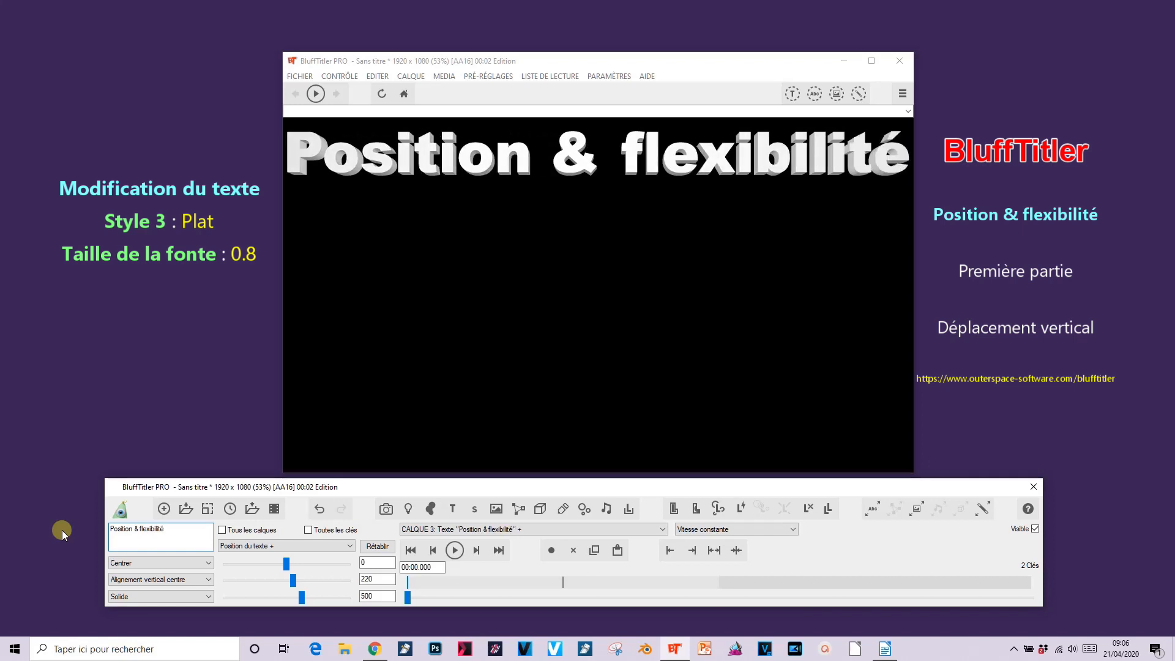
- Change the text's style from solid to Plat and set its font size (Taille de la fonte) to 0.8
left_click(174, 597)
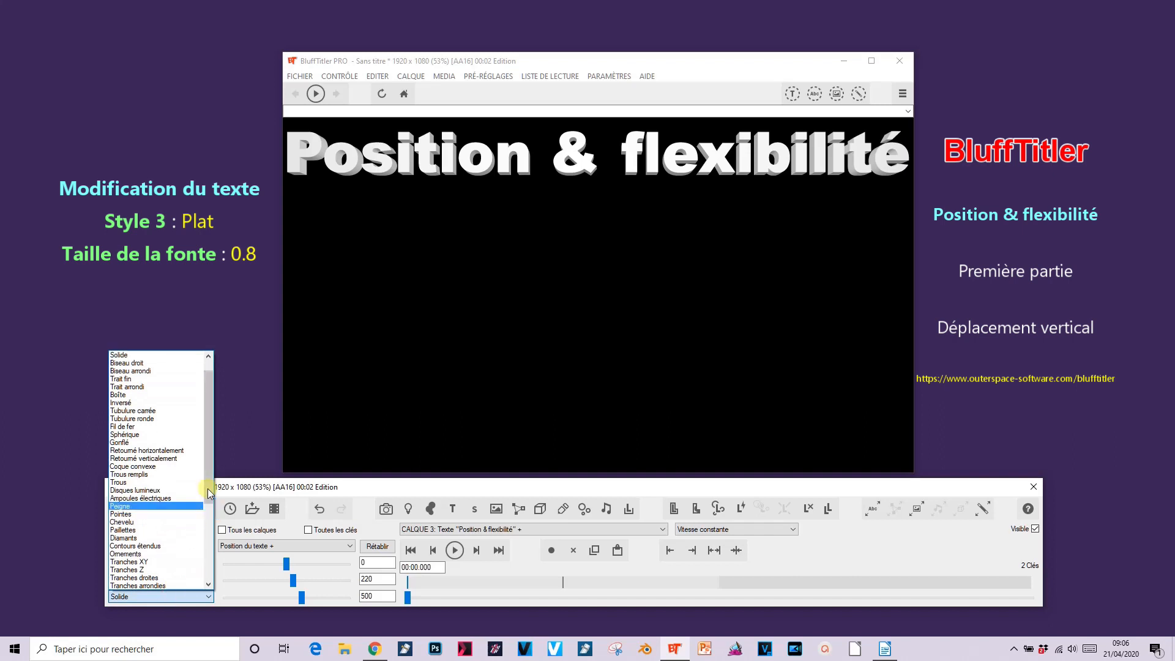
left_click_drag(210, 472, 210, 402)
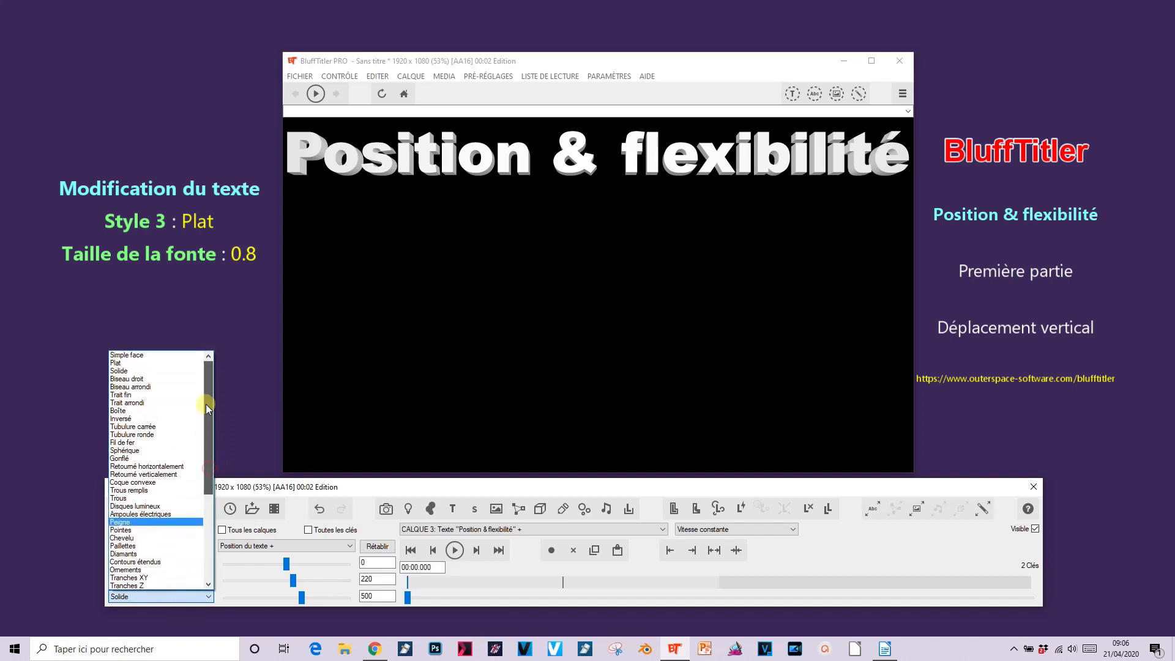
left_click(163, 363)
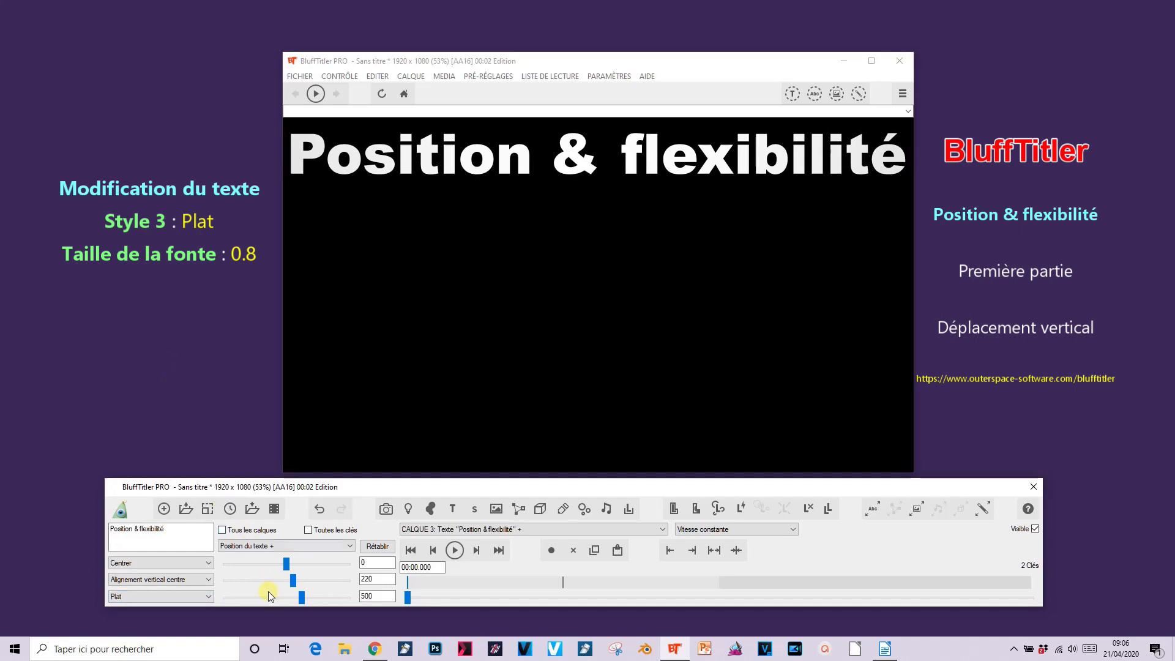
left_click(267, 546)
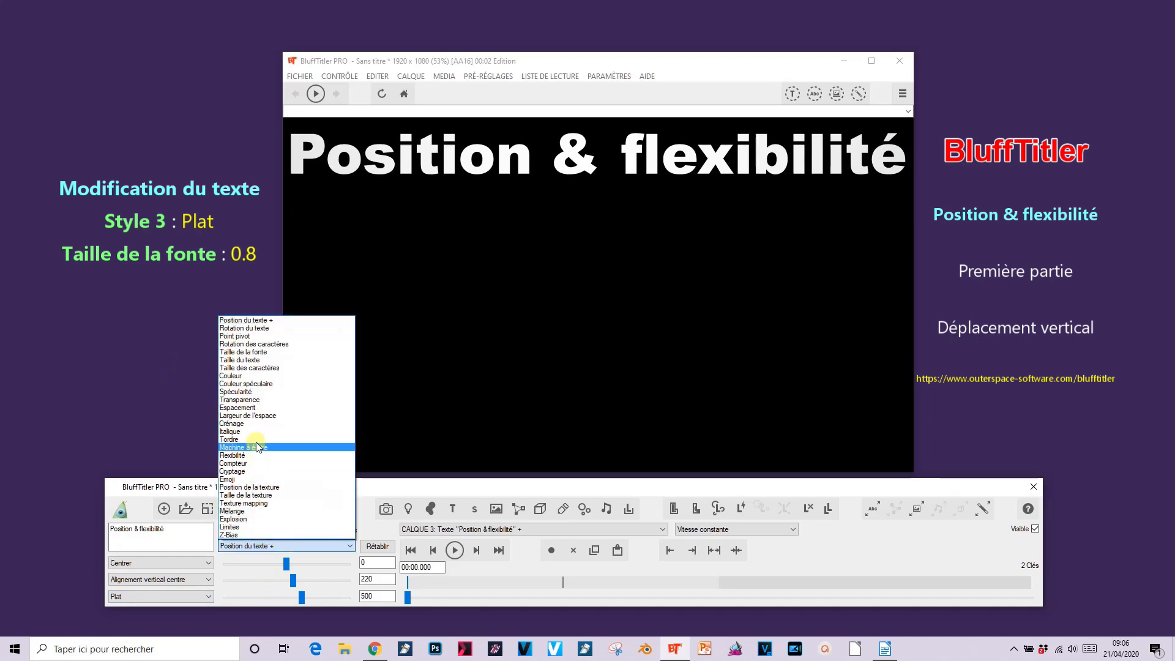
left_click(259, 351)
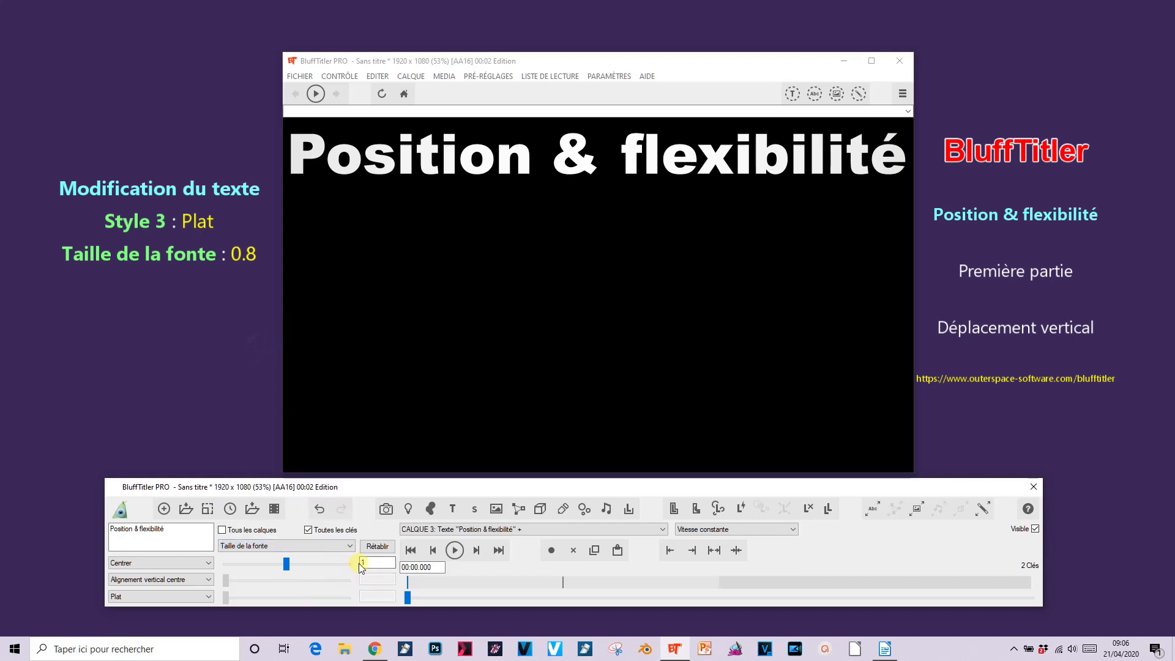
type("0.8")
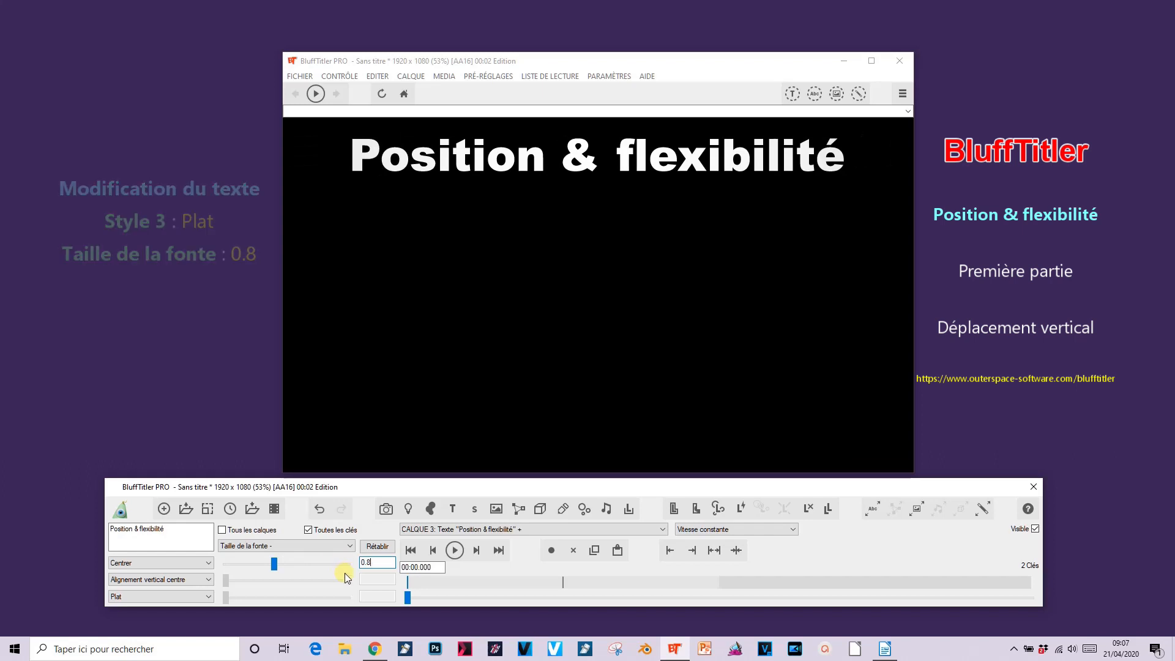
- Play back the restyled text's animation and rewind to the start
left_click(454, 550)
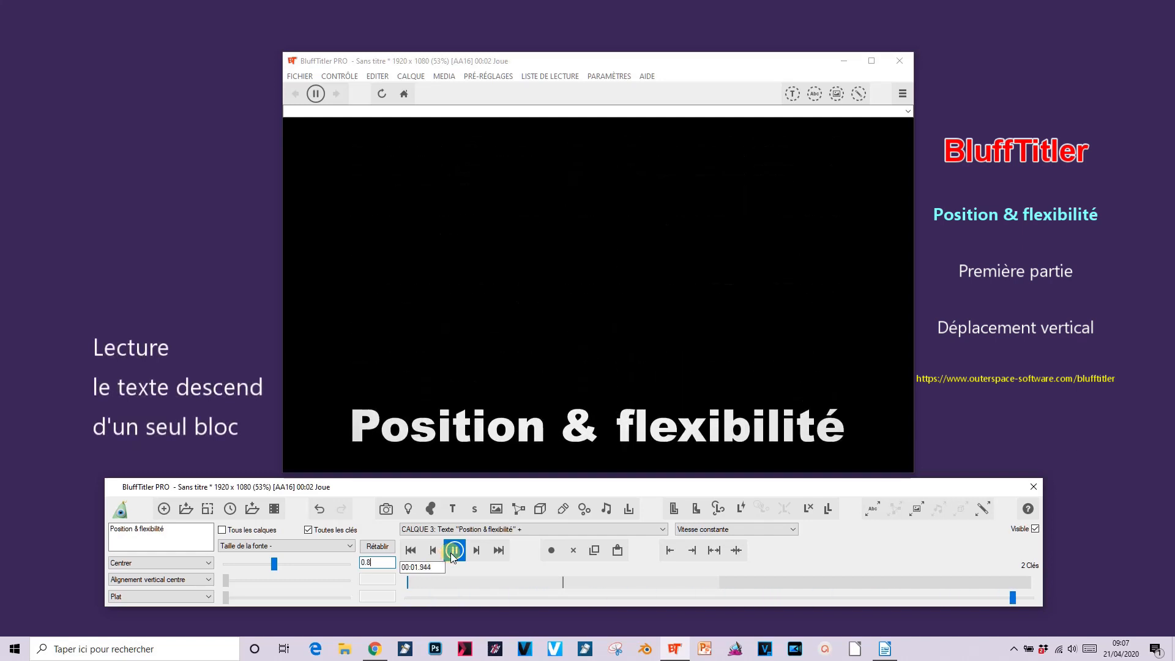
left_click(453, 550)
left_click(410, 551)
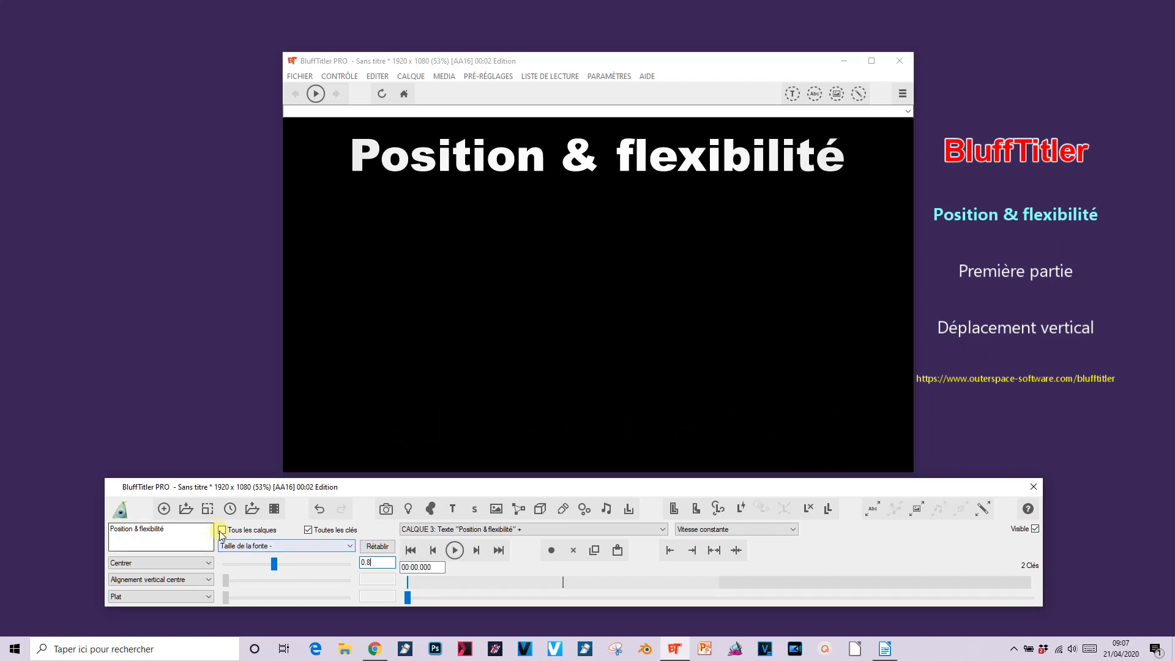
- Set the first value of the text's Flexibilité property to 1, play the animation and rewind it
left_click(244, 546)
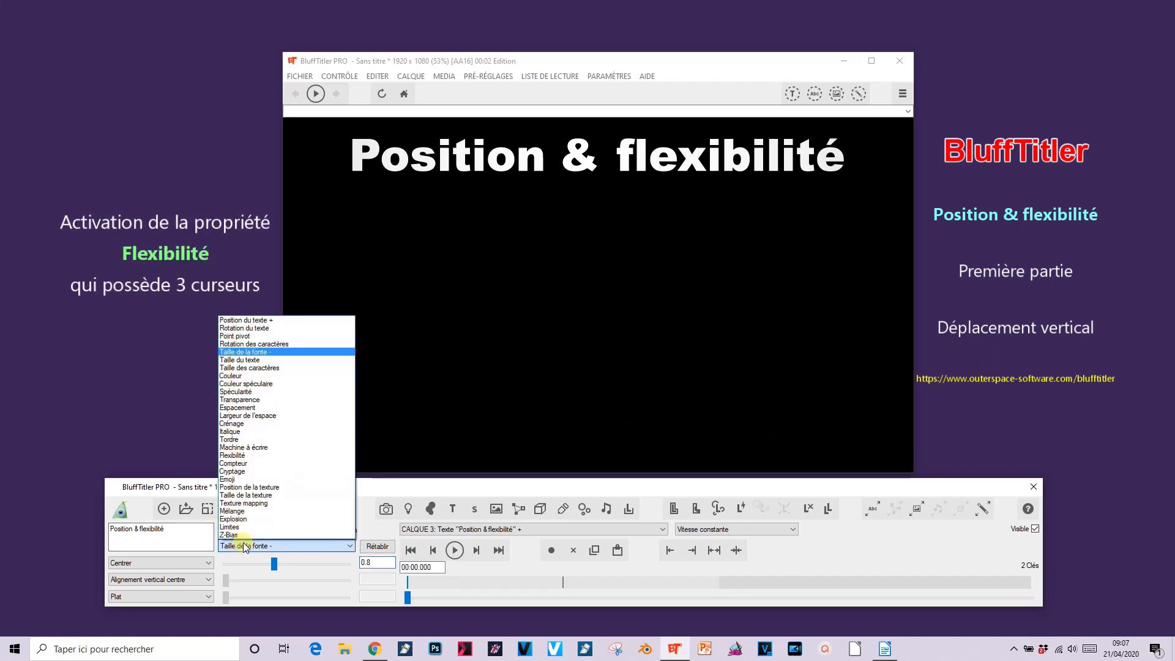
left_click(248, 455)
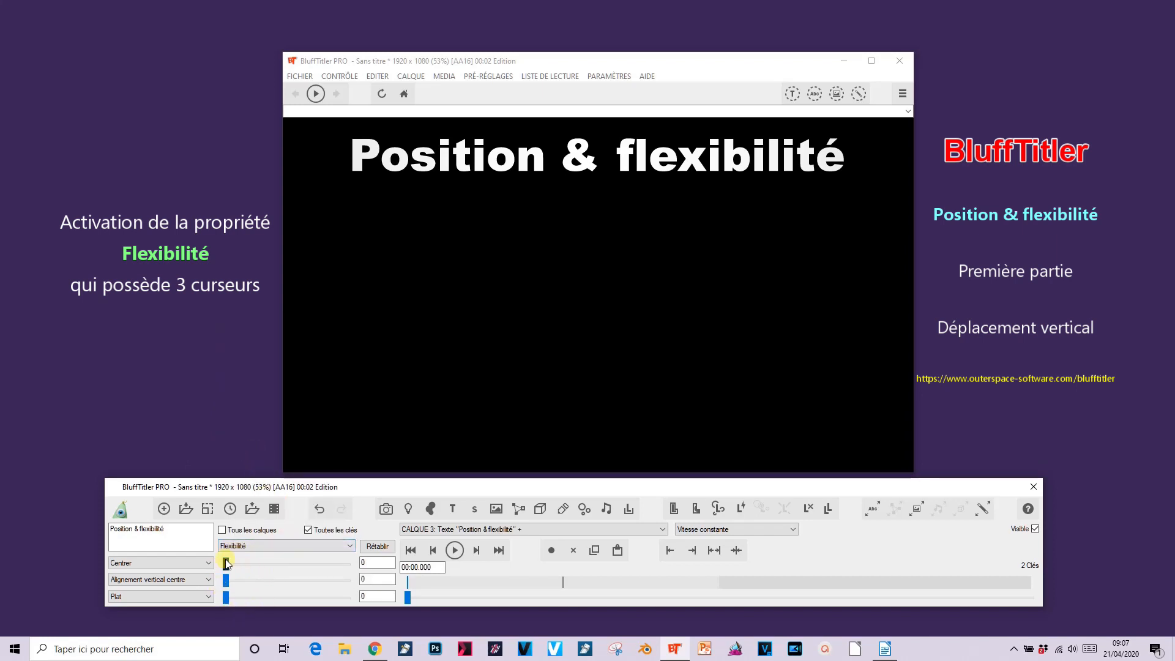
left_click_drag(226, 564, 379, 570)
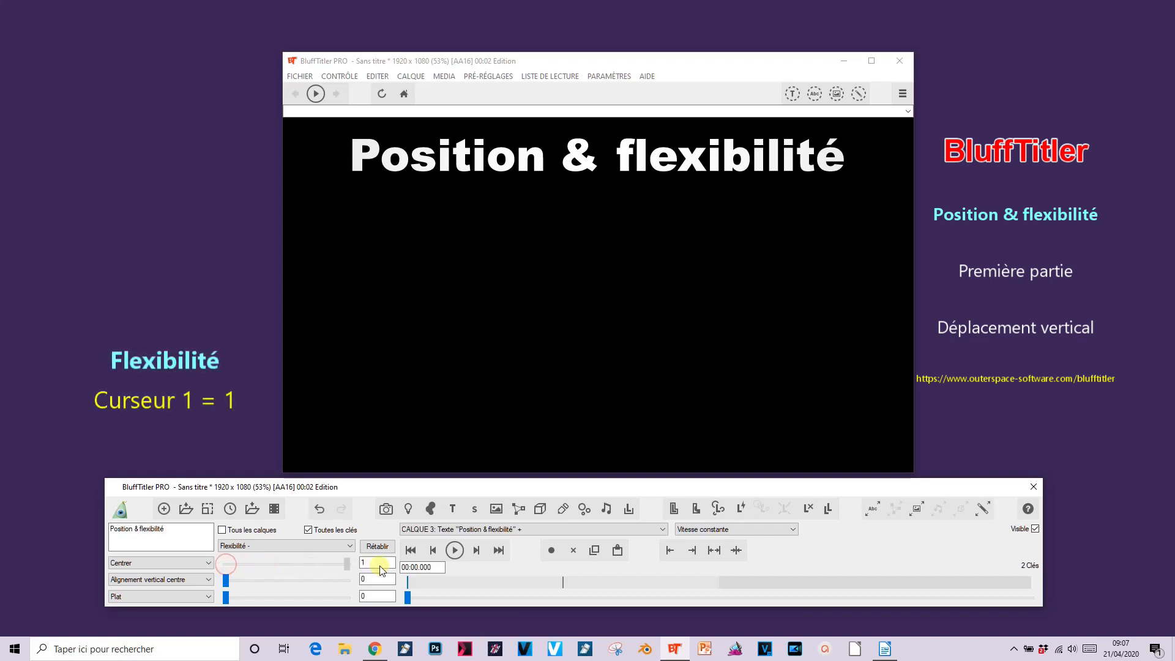
left_click(455, 552)
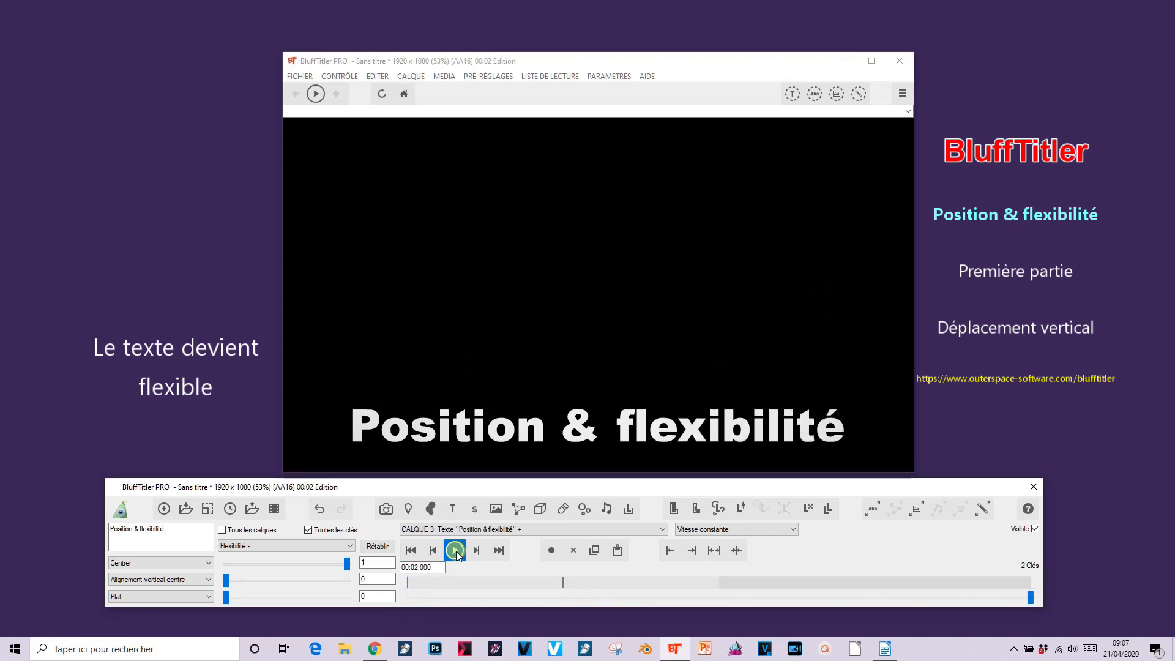
left_click(411, 550)
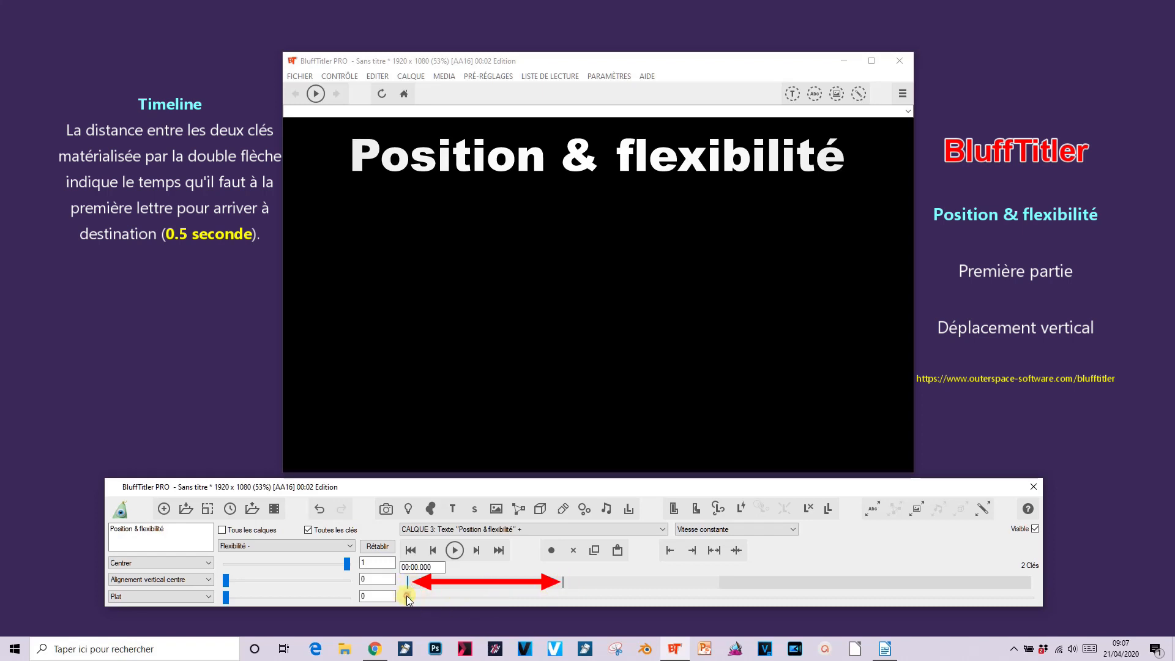
- Scrub the timeline to 0.5 and about 1.5 seconds to examine the letters' movement, replay the animation and rewind to the start
left_click_drag(407, 596, 564, 602)
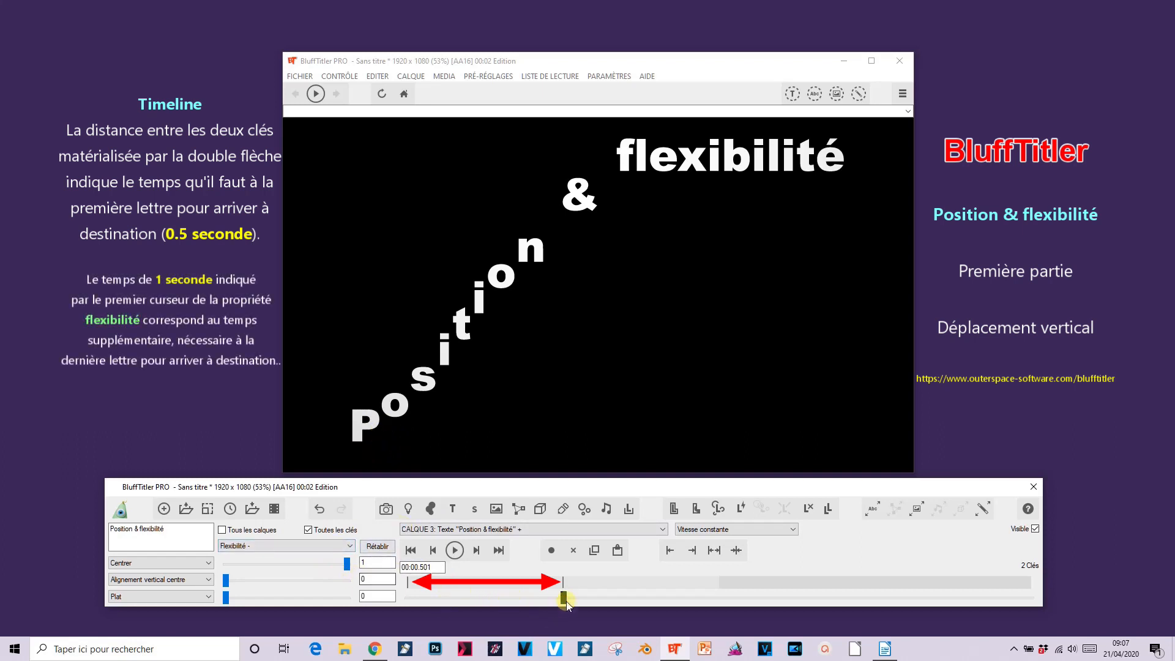
left_click_drag(567, 600, 887, 590)
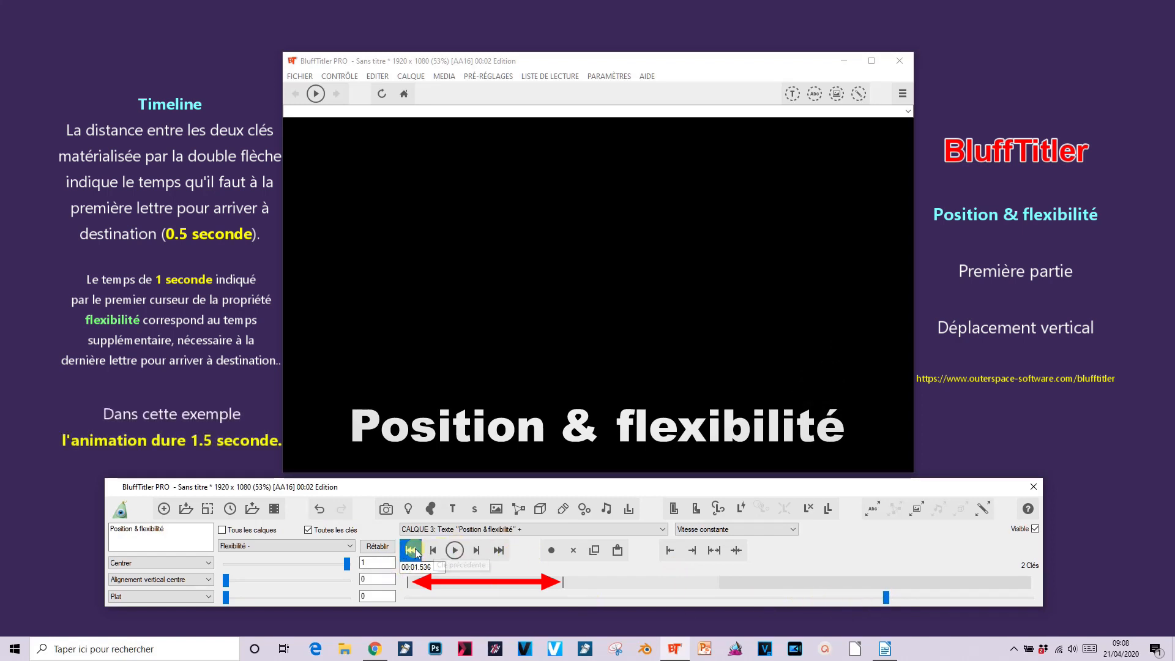
left_click(439, 548)
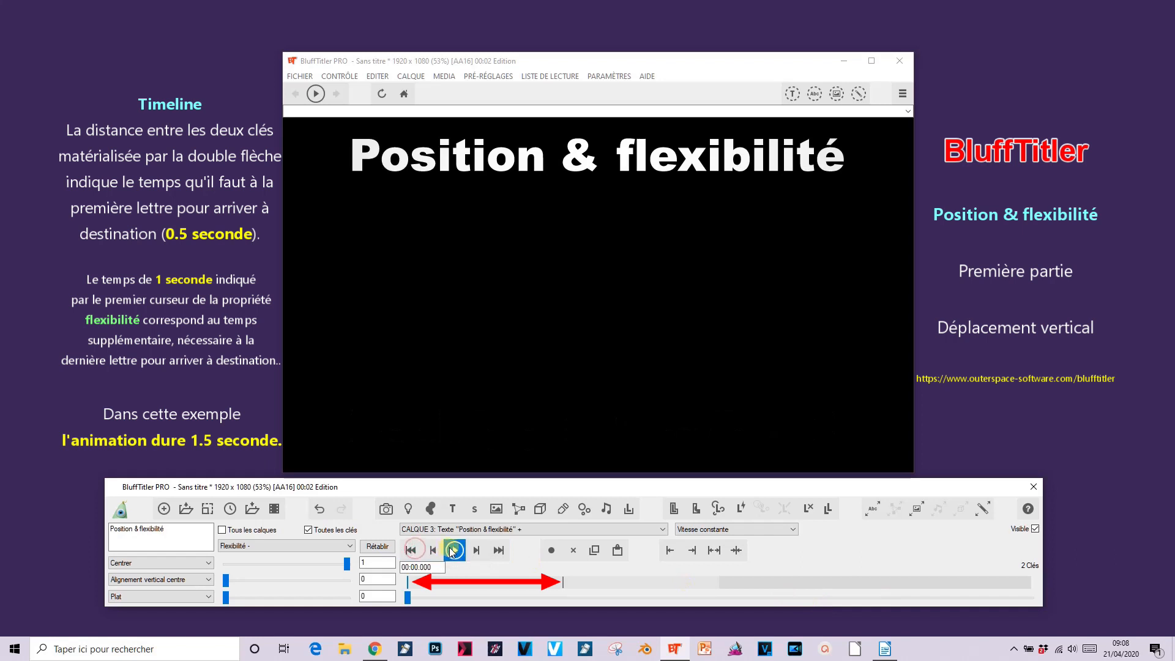
left_click(453, 550)
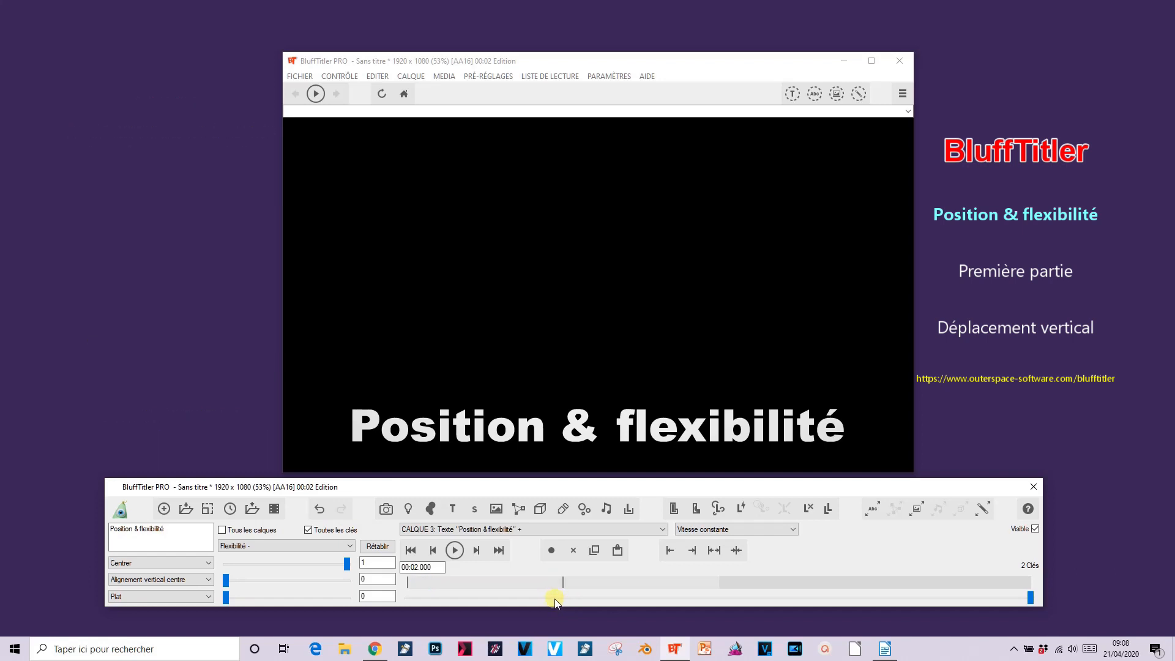
left_click(410, 551)
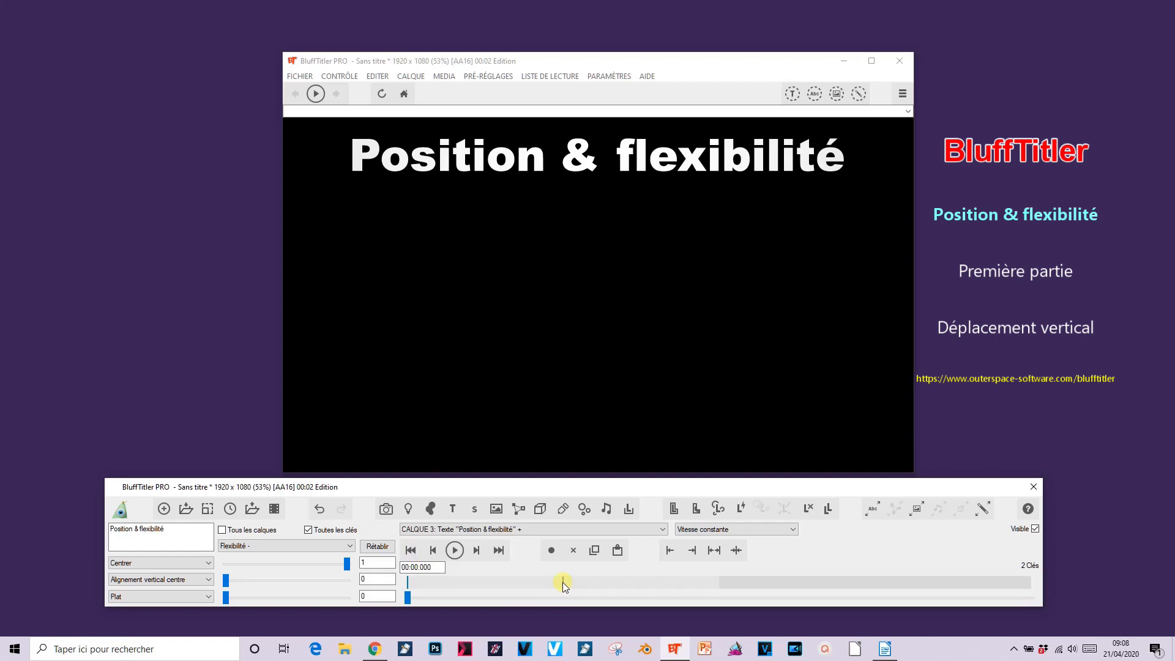
- Move the text's second key to 0.2 seconds and play the animation, then move it closer to the first key and replay
left_click_drag(564, 582, 483, 585)
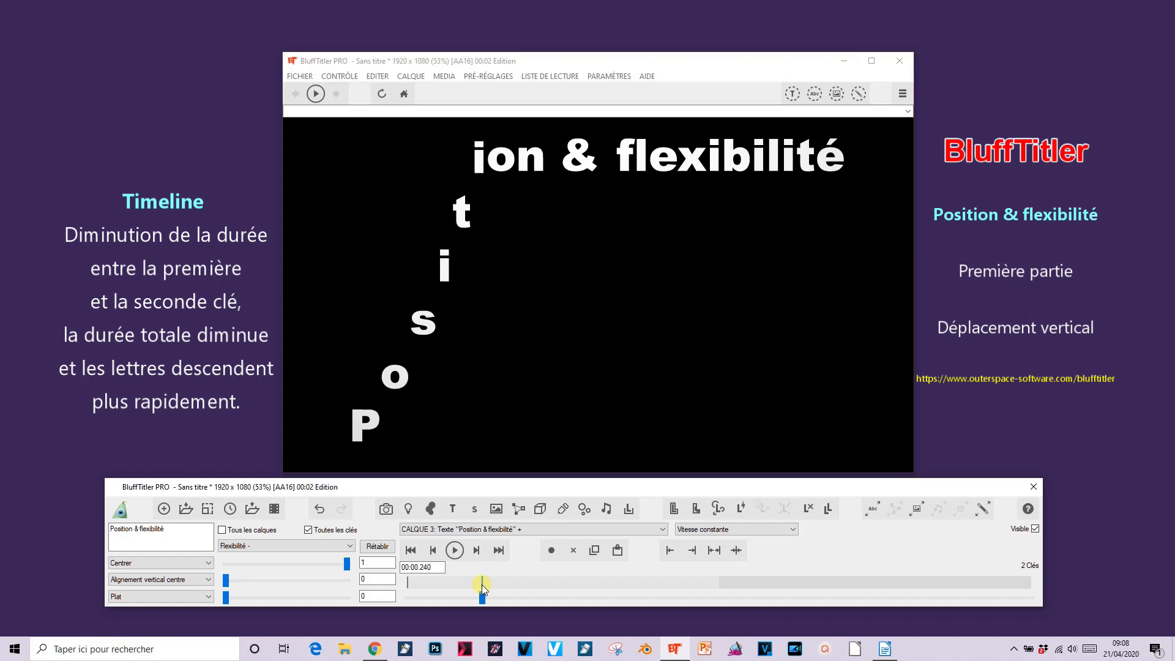
left_click_drag(483, 585, 469, 586)
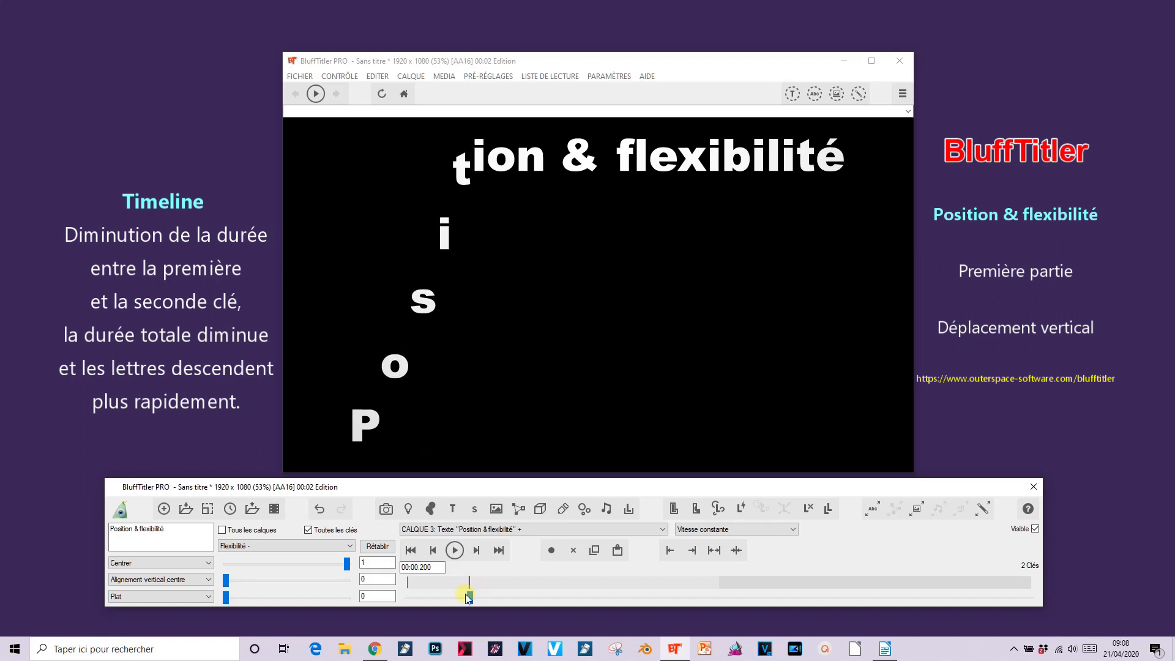
left_click(410, 550)
left_click(455, 549)
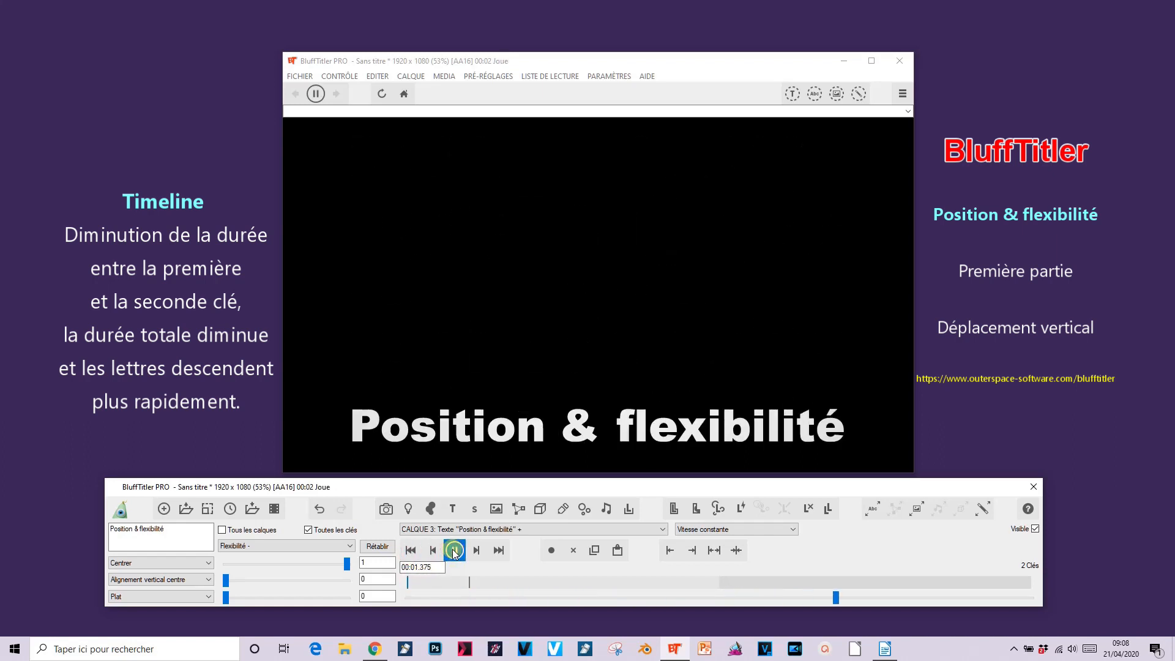
left_click_drag(468, 585, 435, 586)
left_click(455, 549)
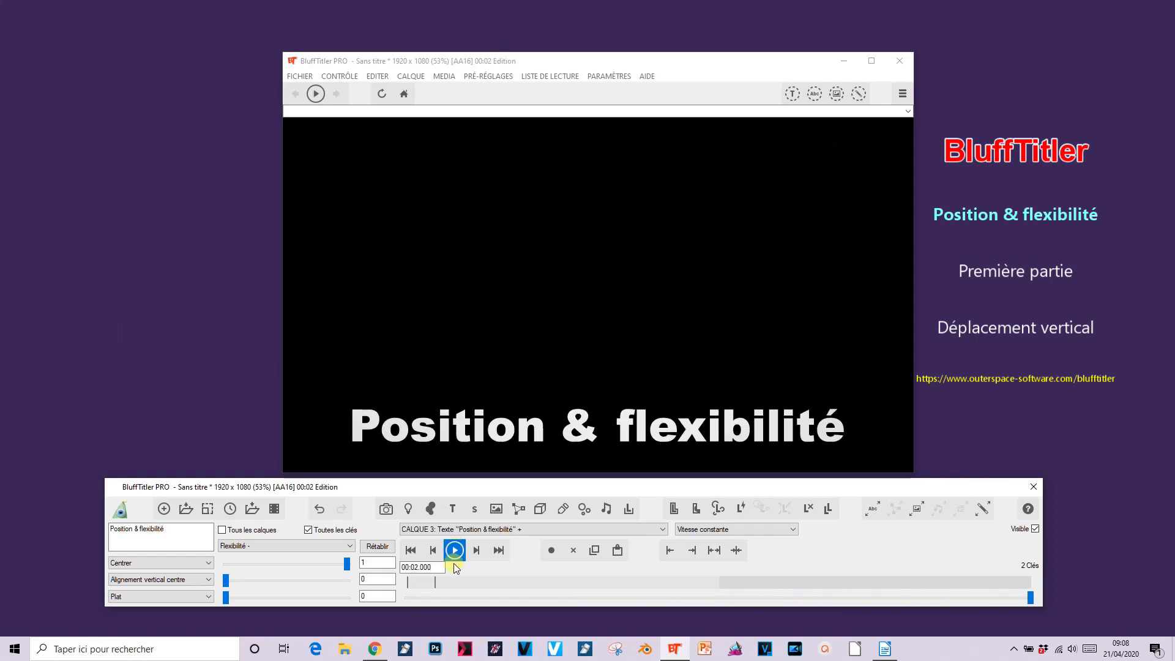
- Move the text's second key to 1 second on the timeline, rewind and play the slower animation
left_click_drag(436, 584, 547, 586)
left_click_drag(710, 588, 717, 585)
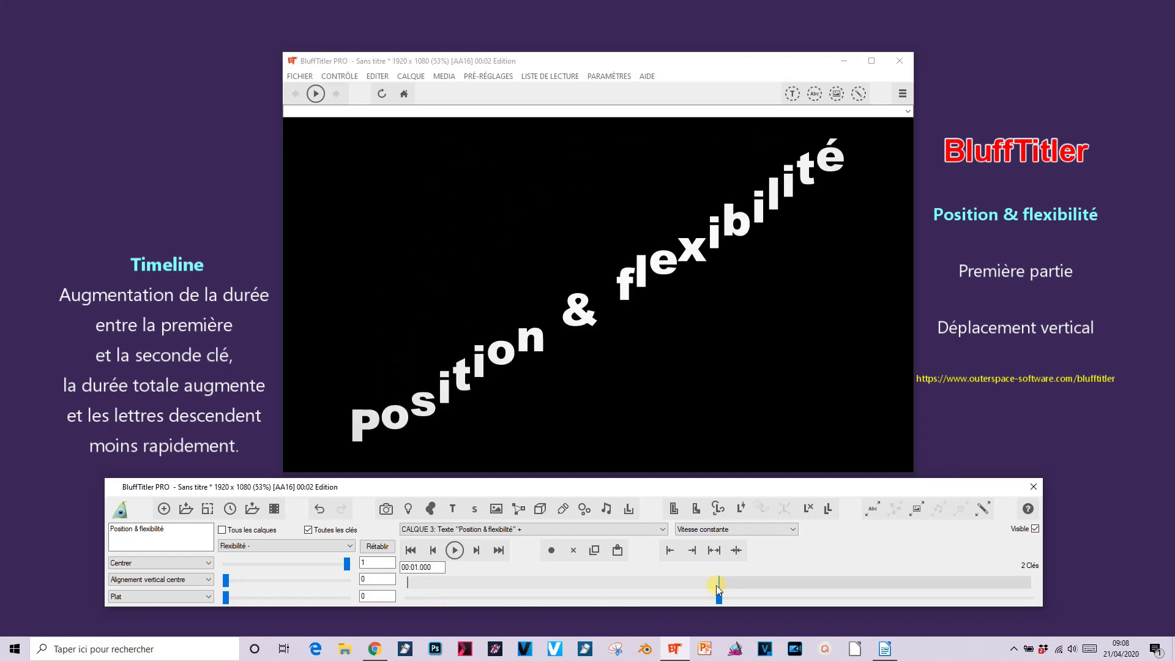
left_click(410, 550)
left_click(454, 550)
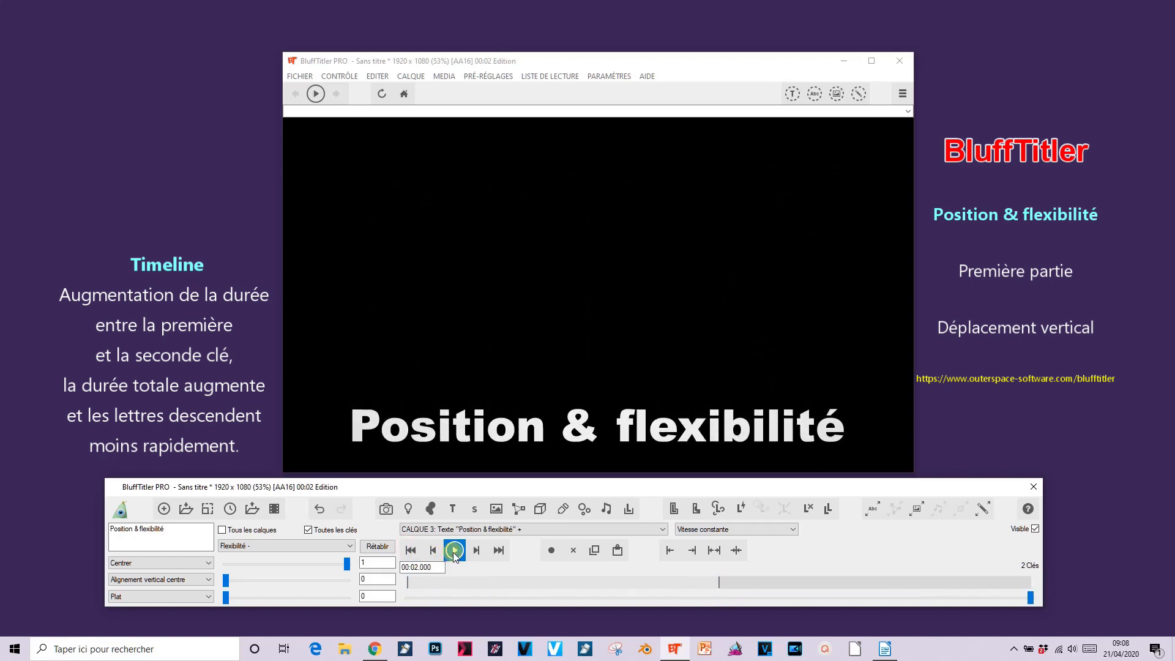
left_click(454, 551)
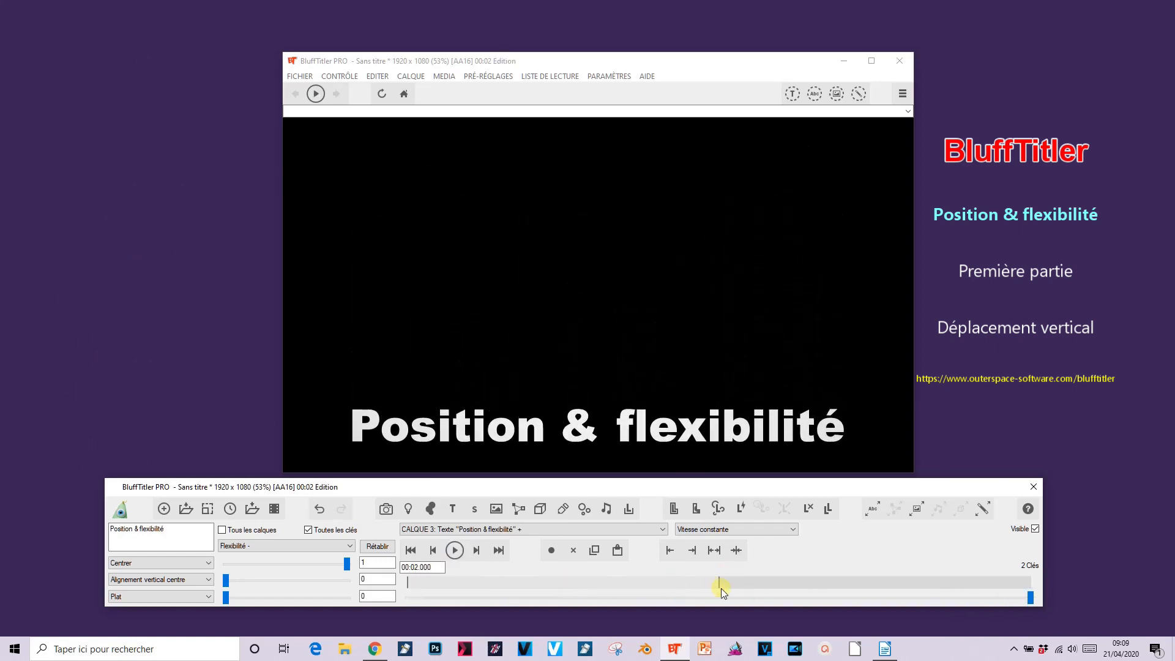
- Move the text's second key to about 1.54 seconds, rewind and play the animation
left_click_drag(718, 584, 888, 587)
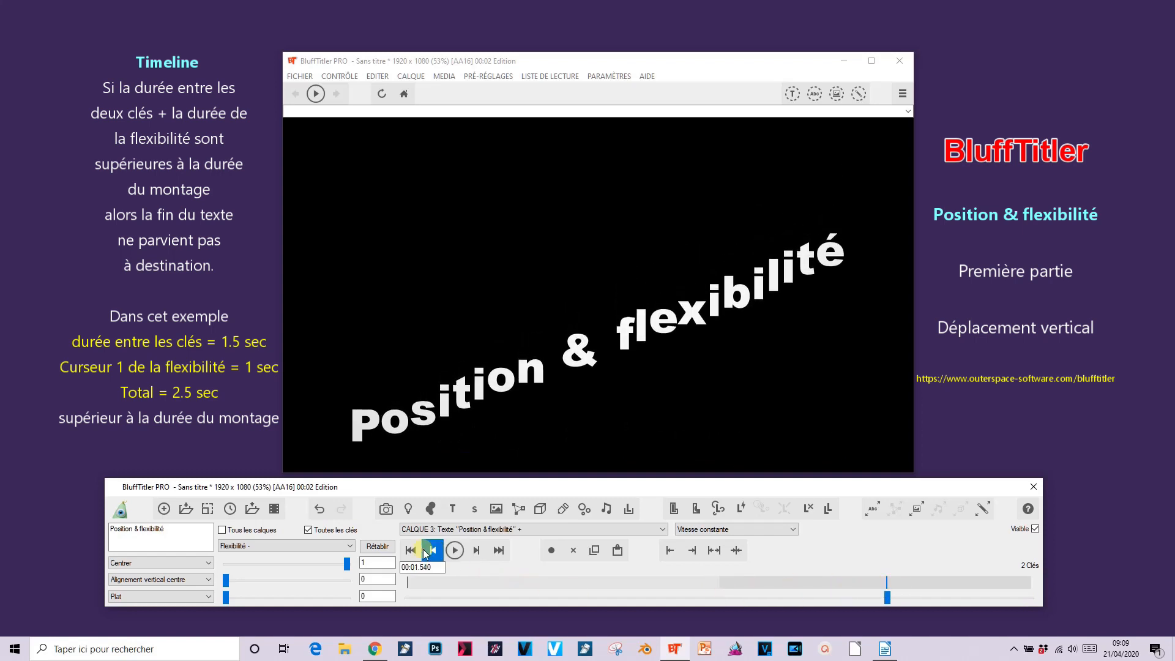
left_click(411, 549)
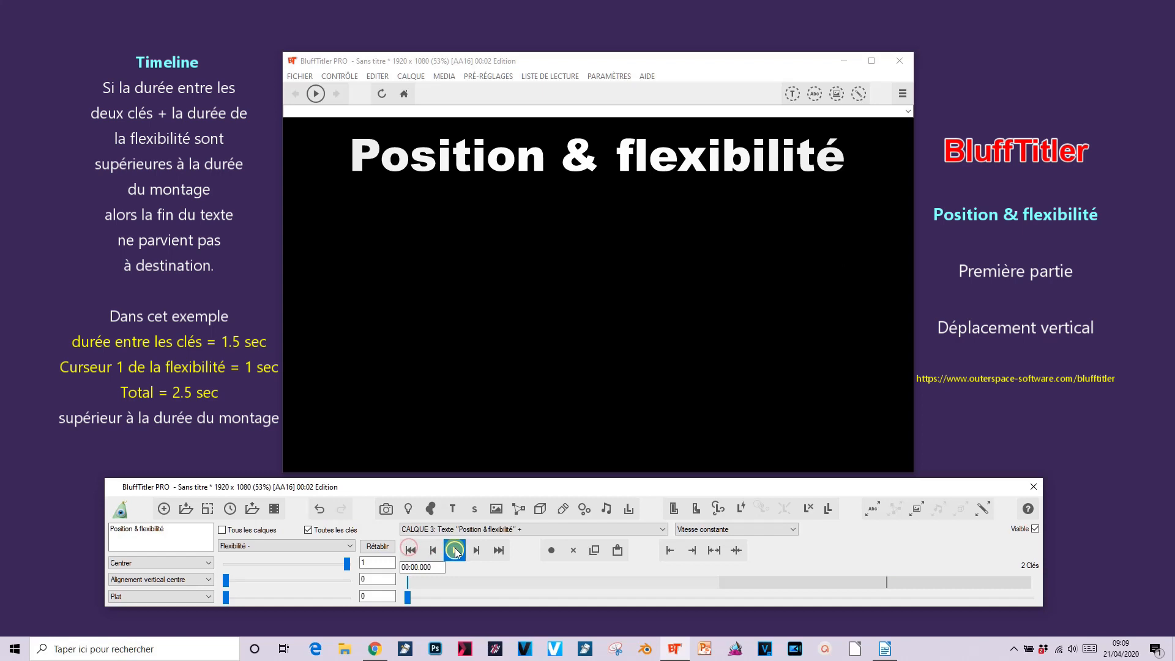
left_click(455, 550)
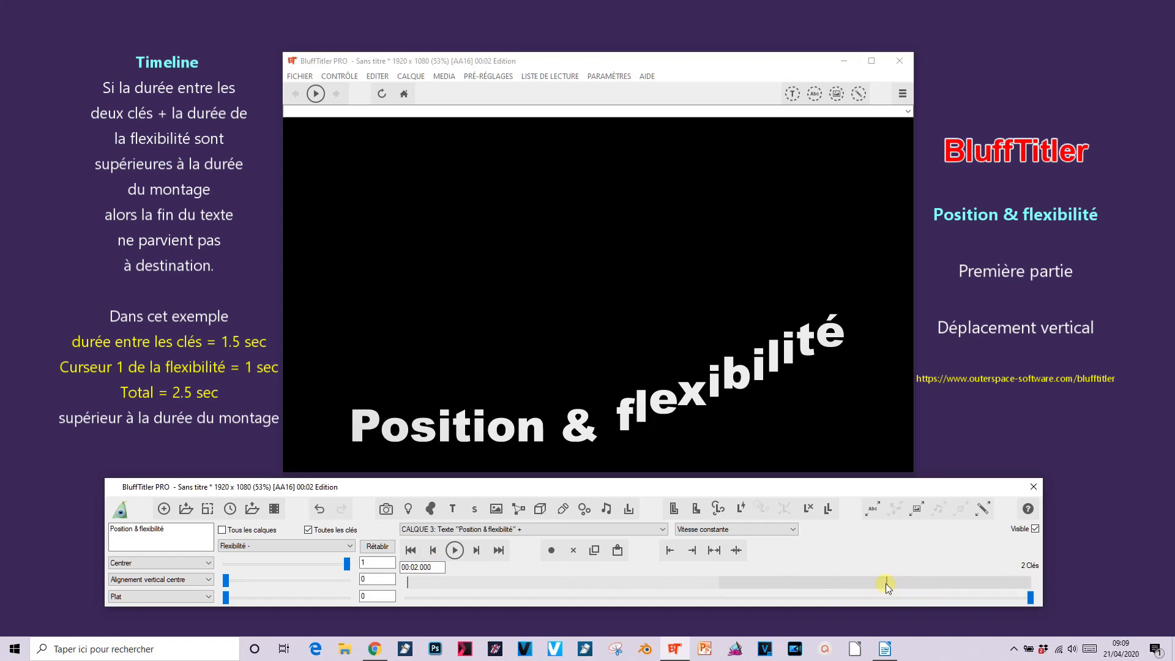
- Move the text's second key to 0.5 seconds, set the first Flexibilité value to 0.5152 and play the animation from the start
left_click(887, 579)
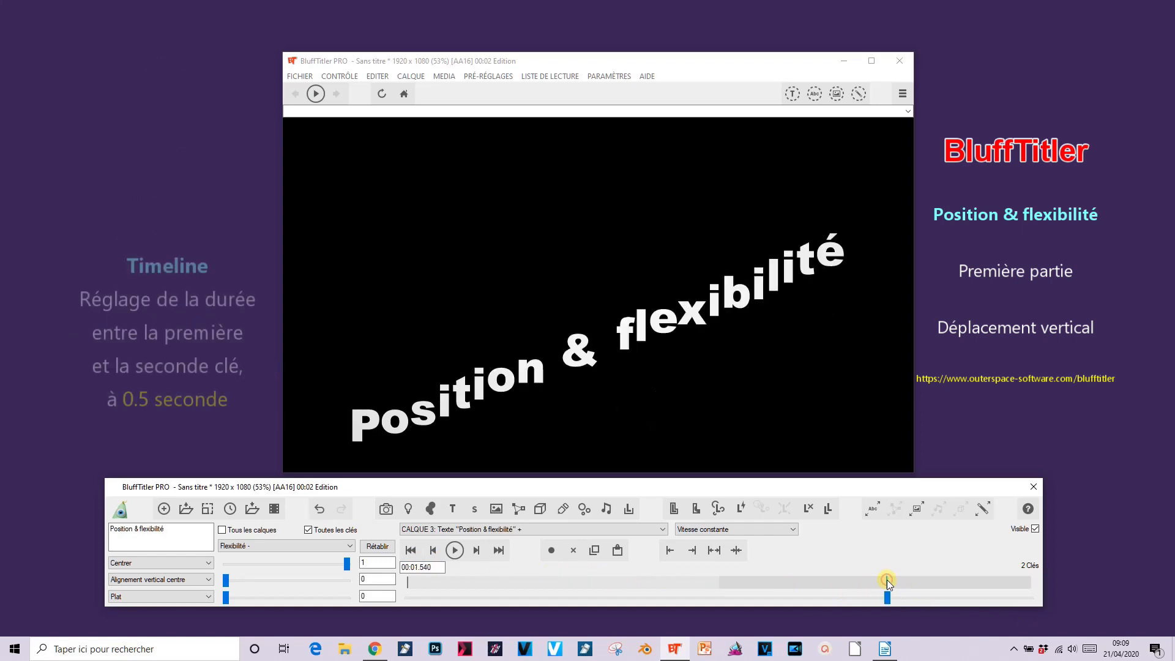
mouse_move(887, 579)
left_mouse_down()
mouse_move(542, 586)
mouse_move(564, 584)
left_mouse_up()
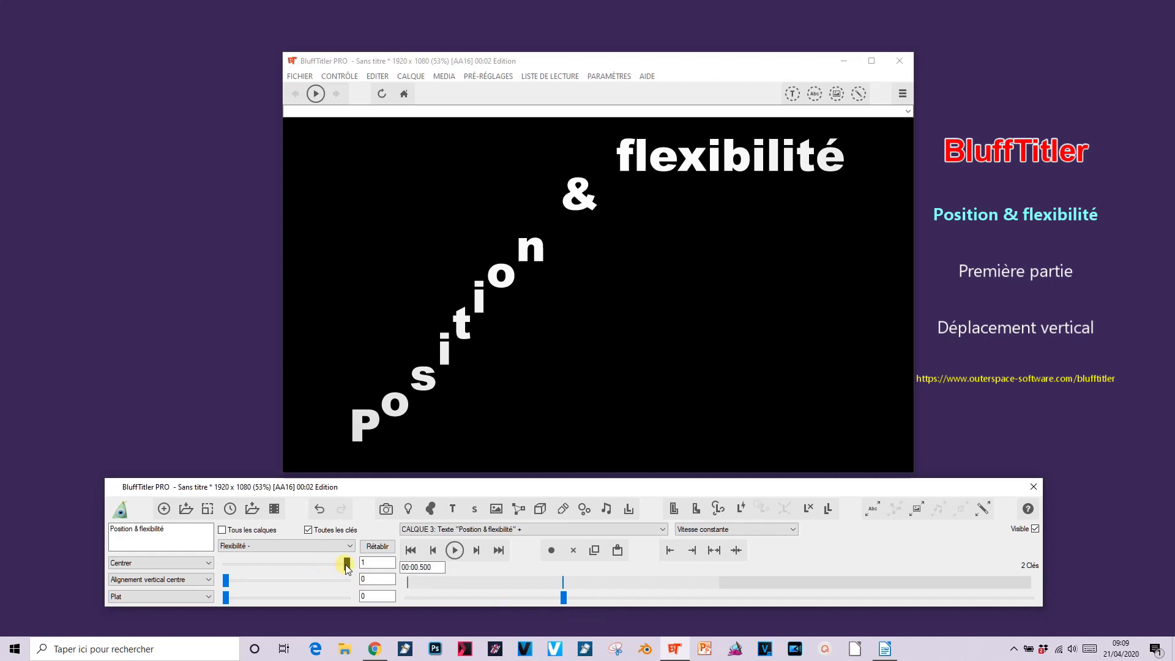
left_click_drag(347, 566, 288, 568)
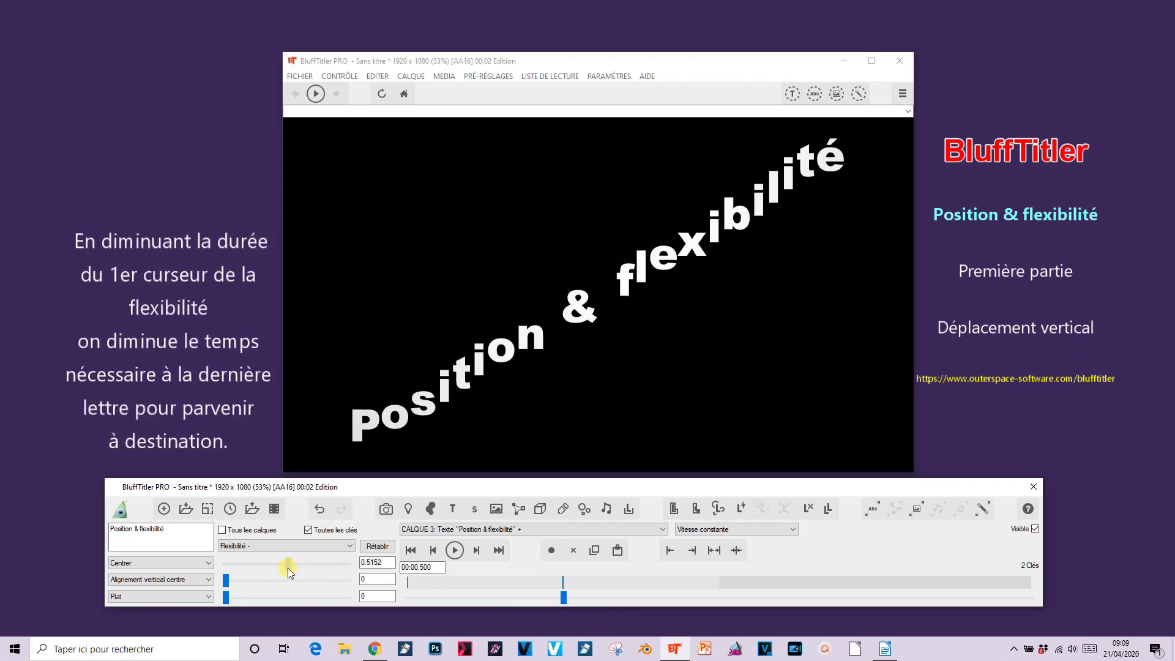
left_click_drag(563, 597, 360, 598)
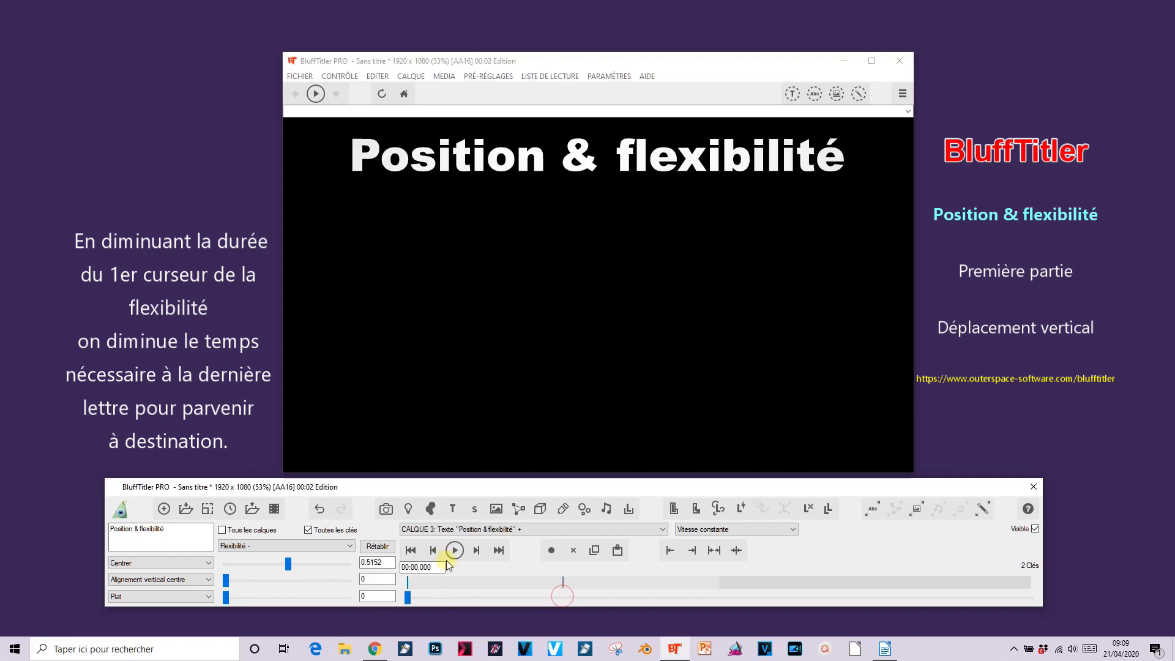
left_click(453, 551)
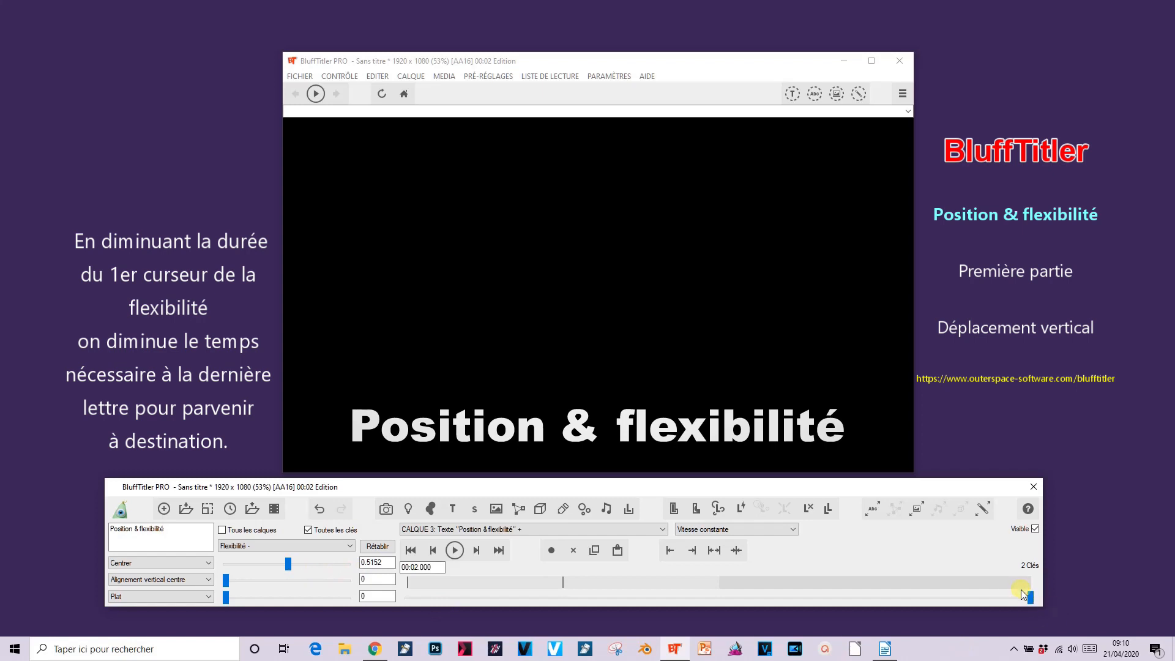
- Set the first Flexibilité value to 0.1667, delete the extra key at 2 seconds and play the animation
left_click_drag(290, 564, 247, 563)
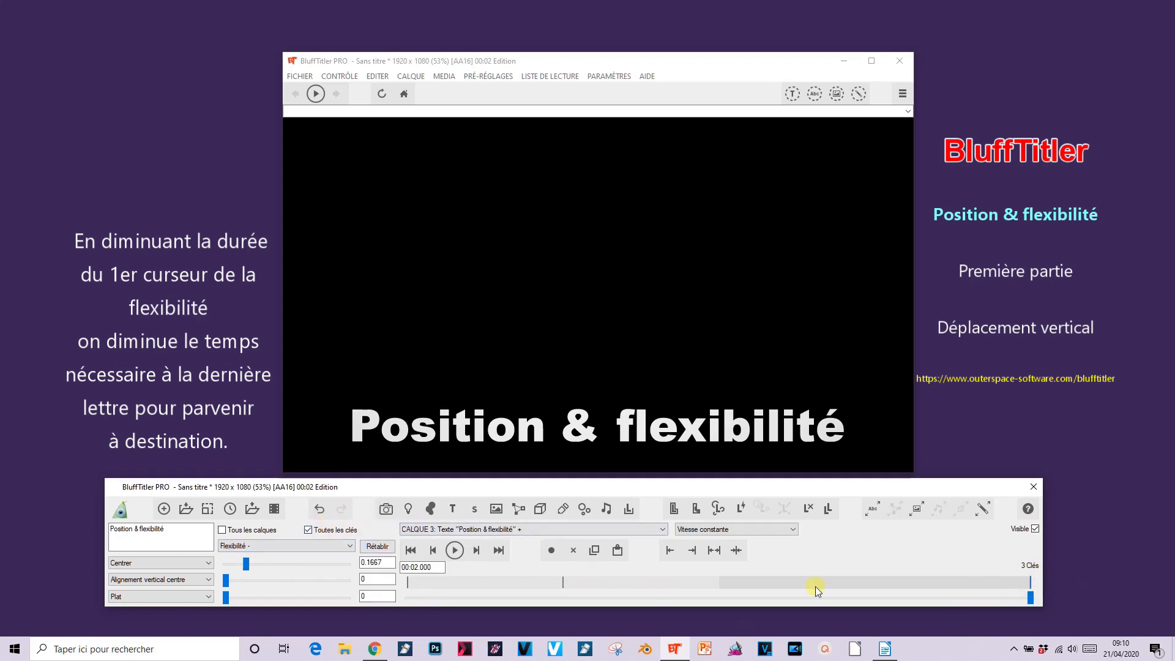
left_click(573, 551)
left_click(453, 550)
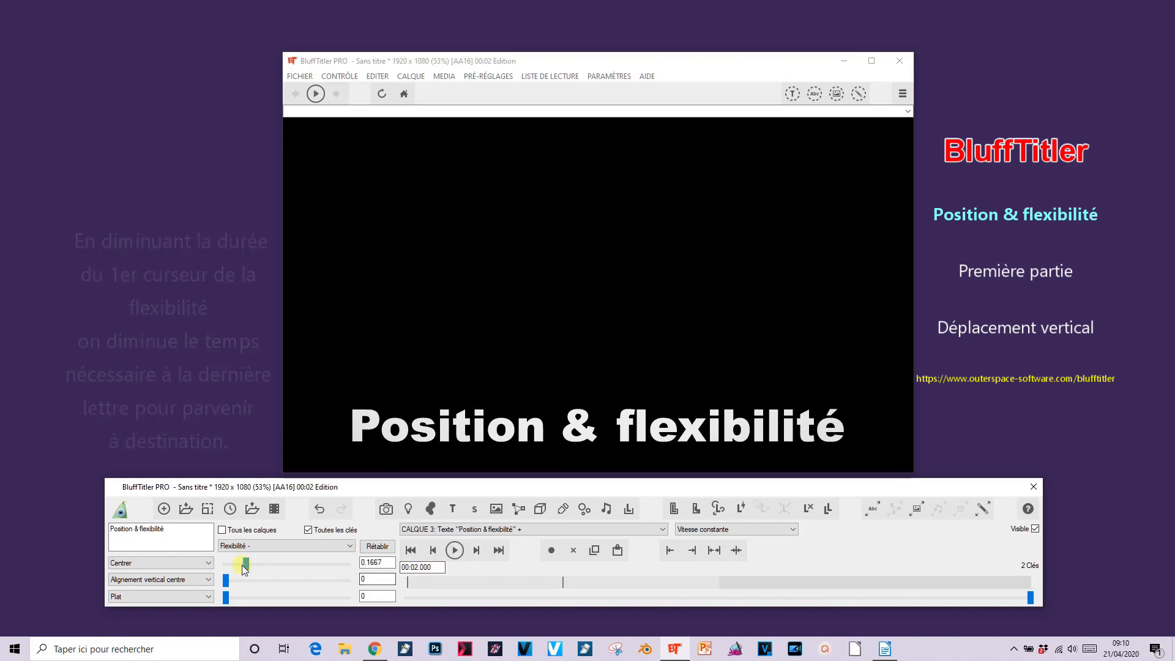
- Set the first Flexibilité value to 1 and play the animation, then raise the value to 2
left_click_drag(245, 564, 411, 568)
left_click(451, 552)
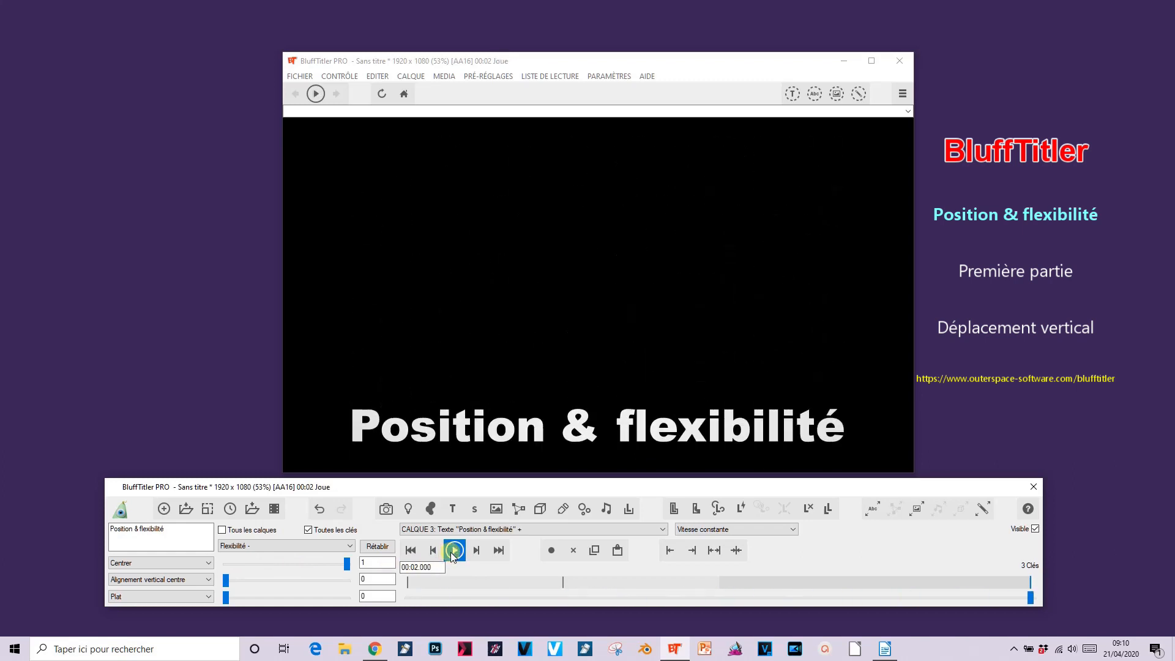
key("BackSpace")
type("2")
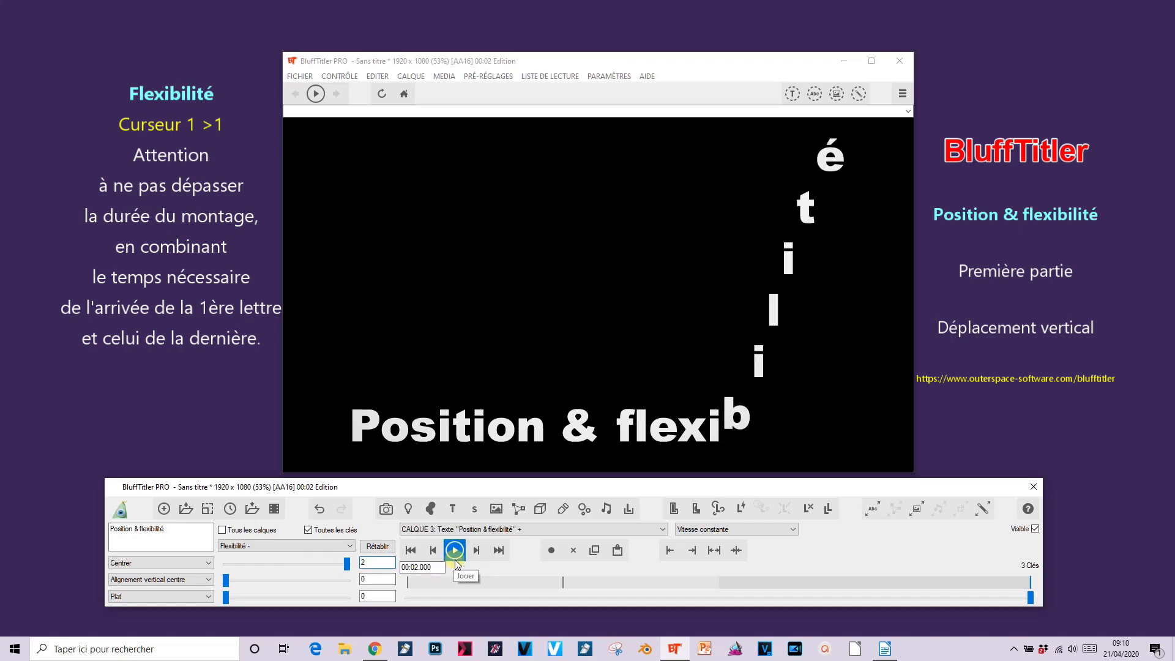
- Set the first Flexibilité value to 1.5, delete the extra key at 2 seconds and play the animation
double_click(374, 562)
type("1.5")
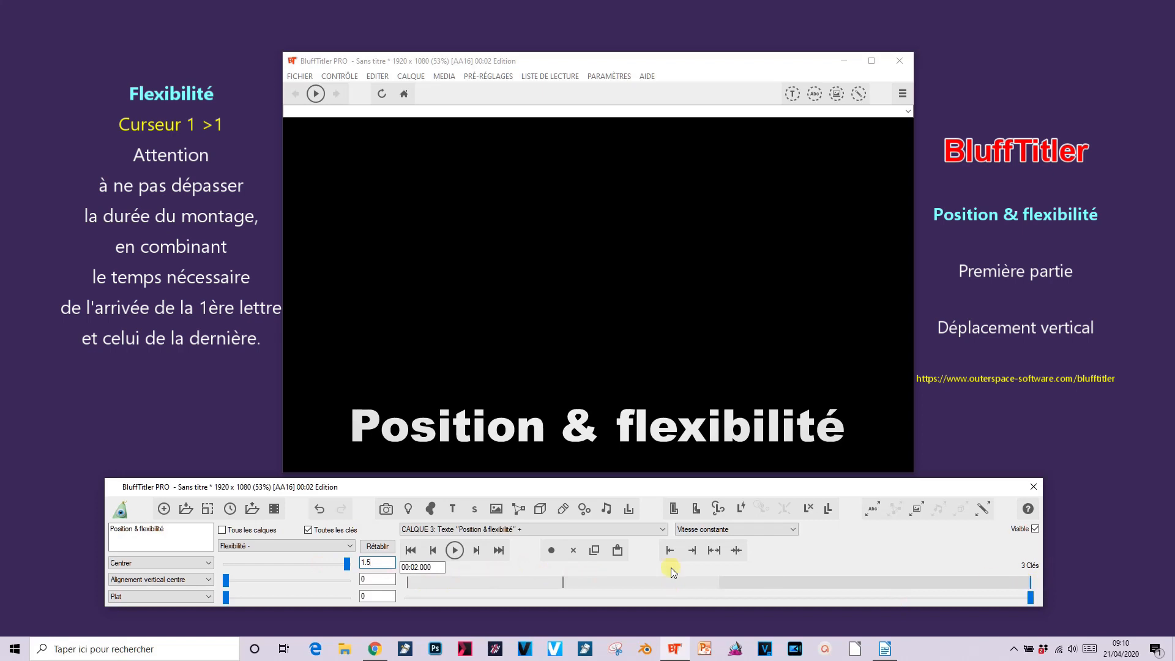
left_click(573, 553)
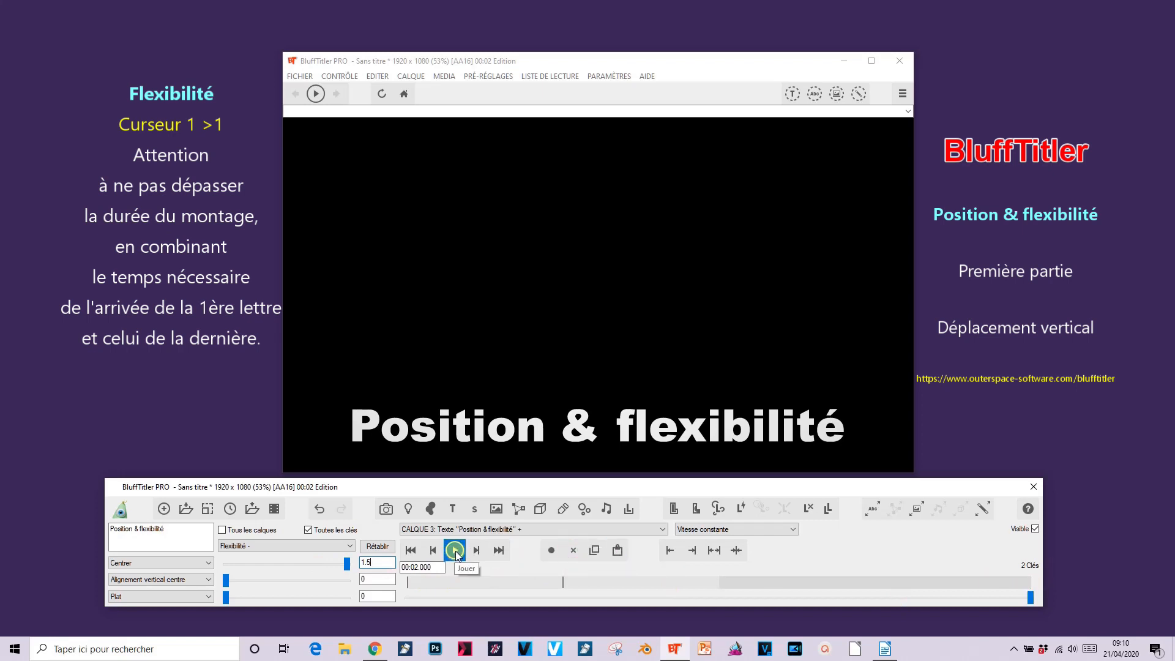
left_click(455, 551)
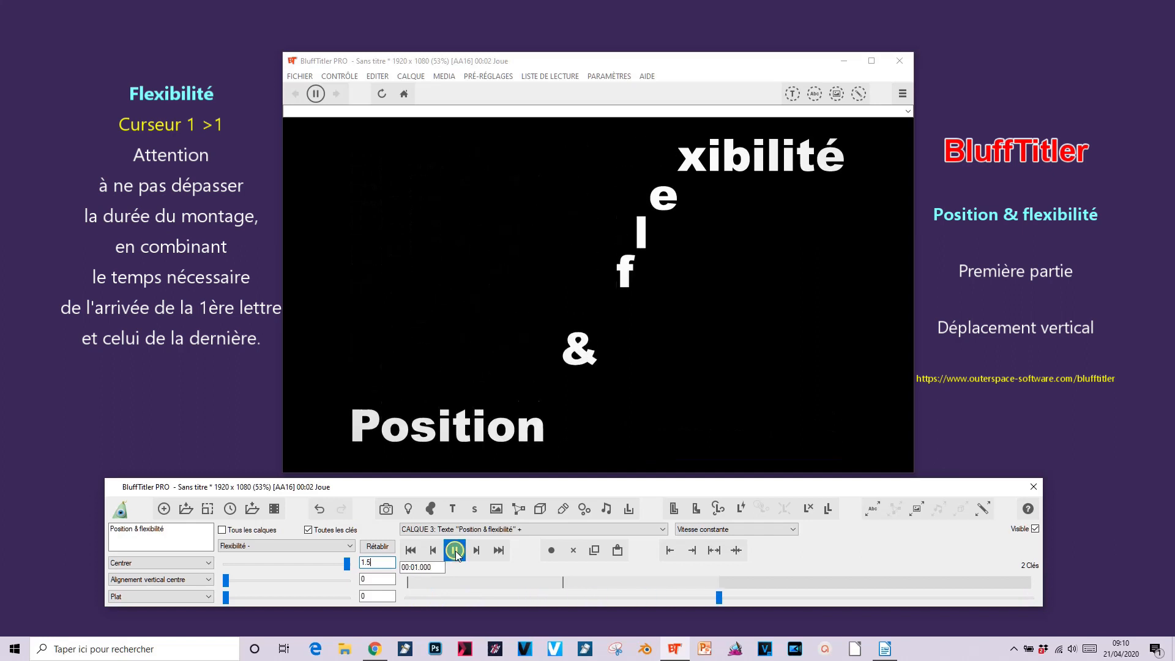
- Set the first Flexibilité value to 2, play the animation and rewind through the previous key to the start
left_click_drag(381, 562, 303, 562)
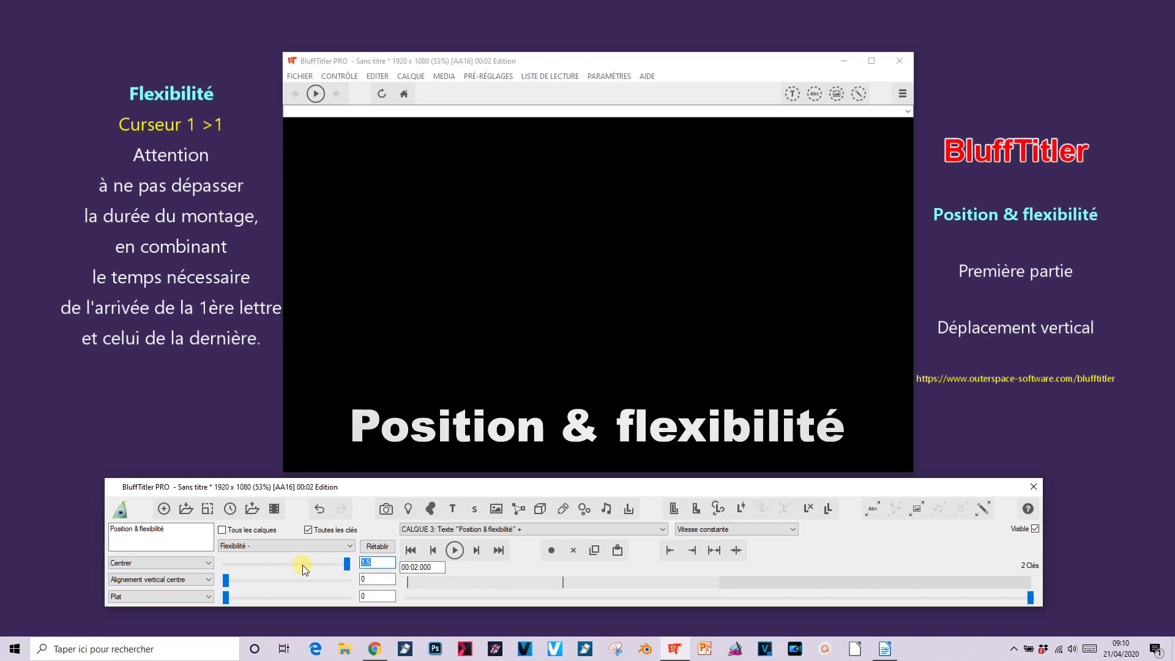
type("2")
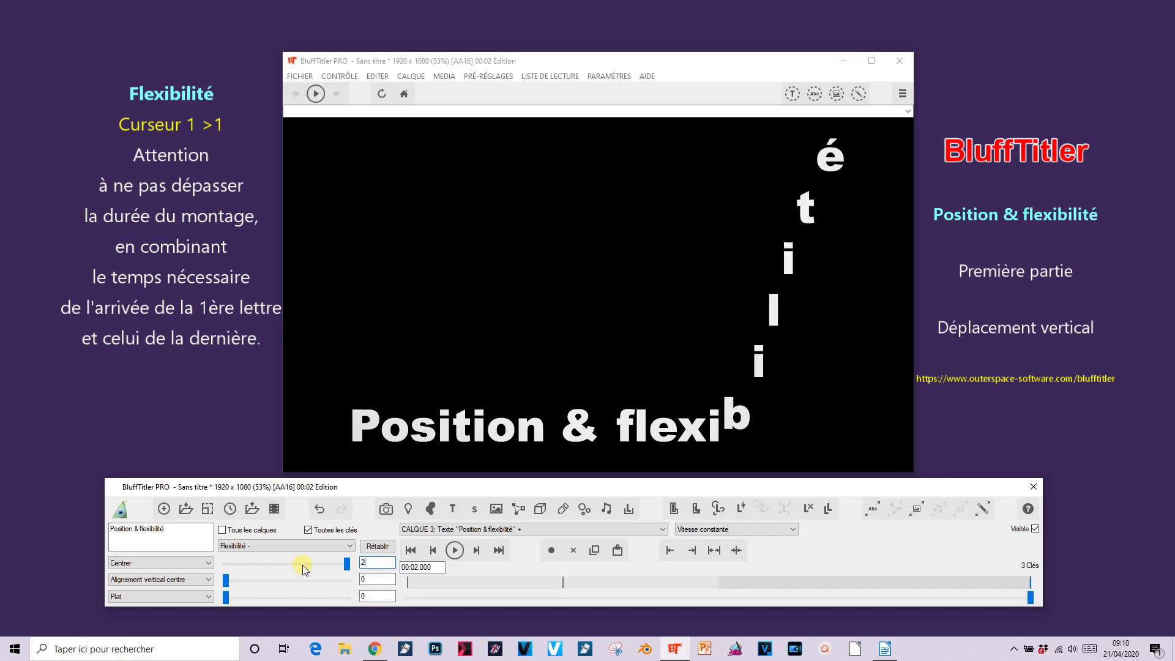
left_click(456, 555)
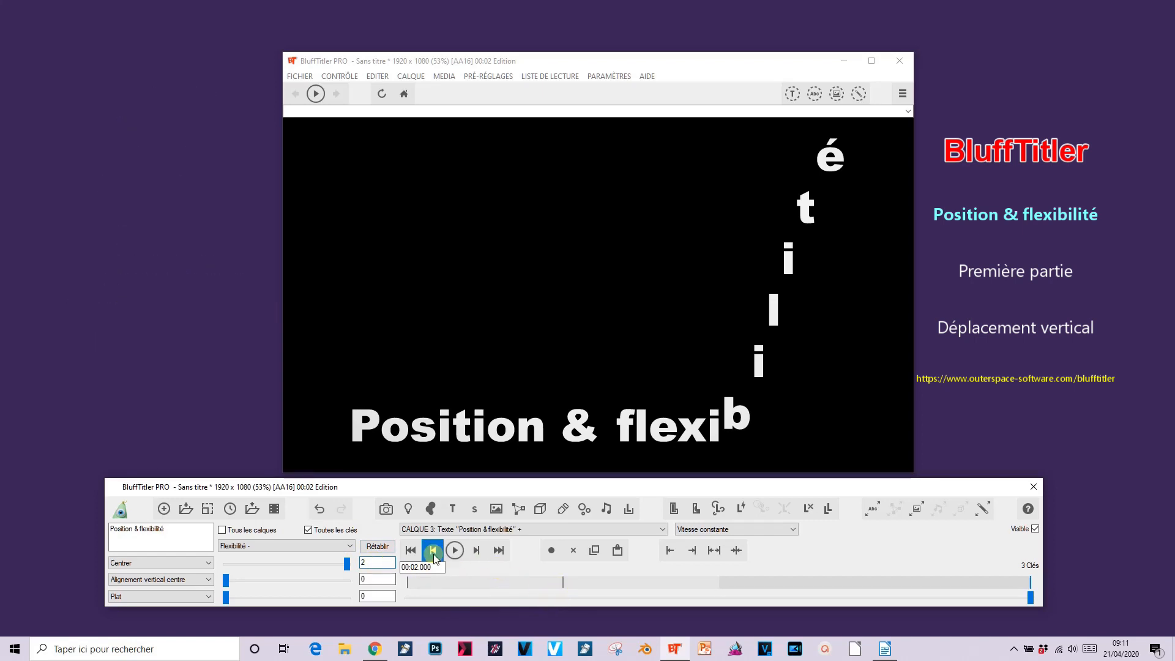
left_click(433, 550)
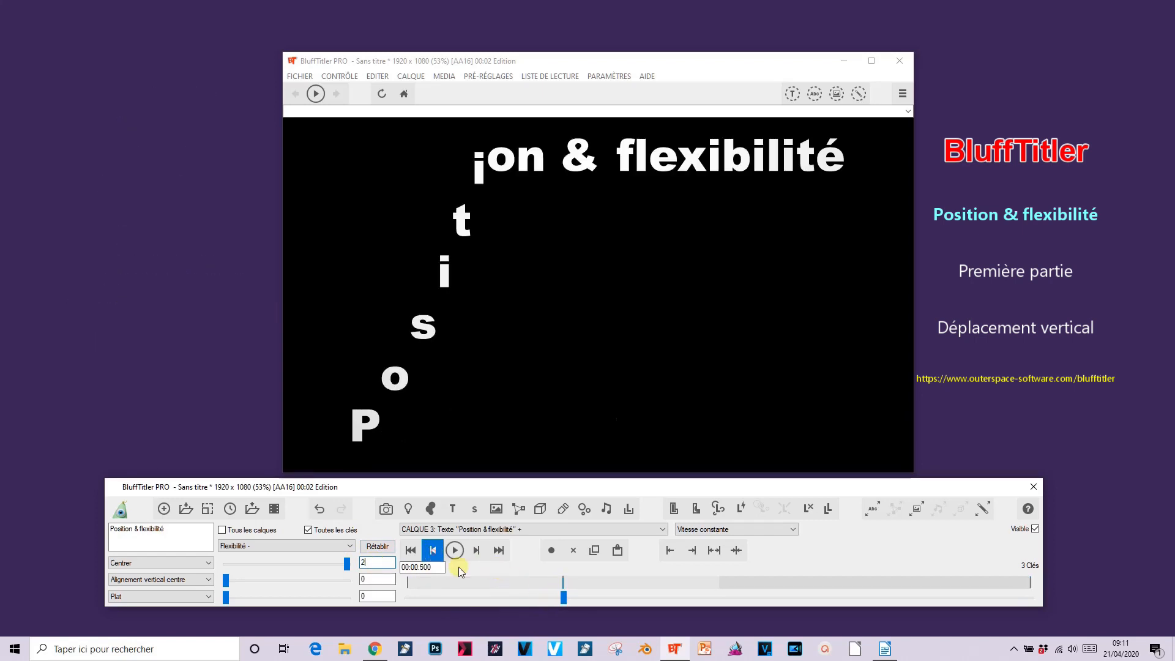
left_click(409, 551)
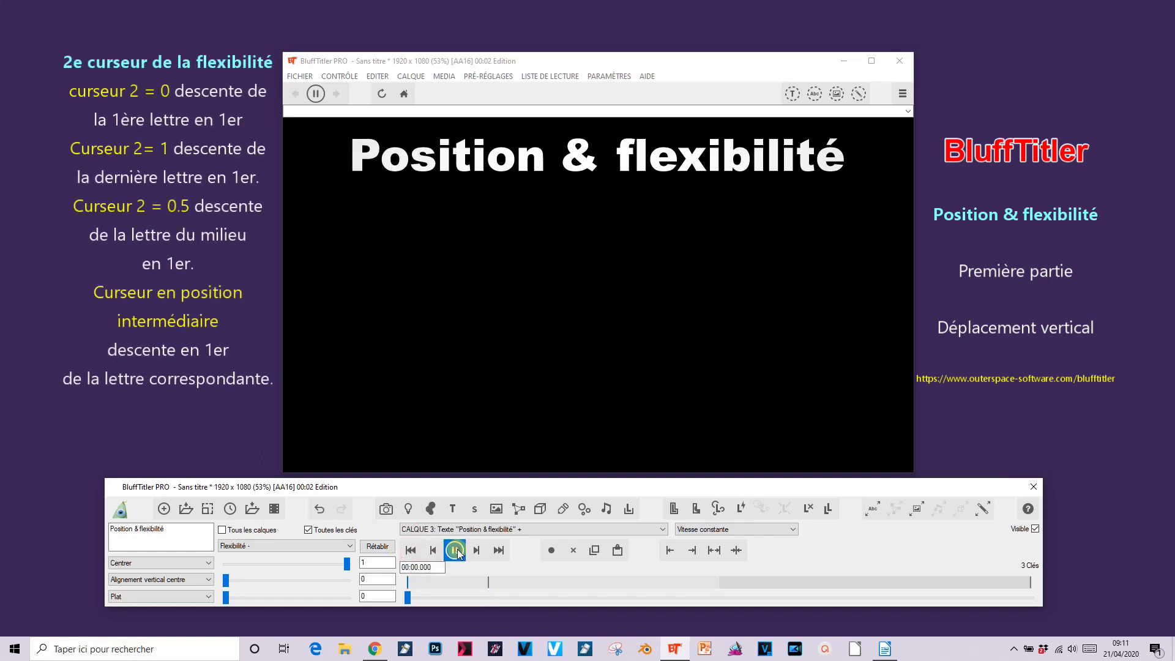
- Play the animation, set the second Flexibilité value to 1 and replay it to compare the order of the letters
left_click(455, 551)
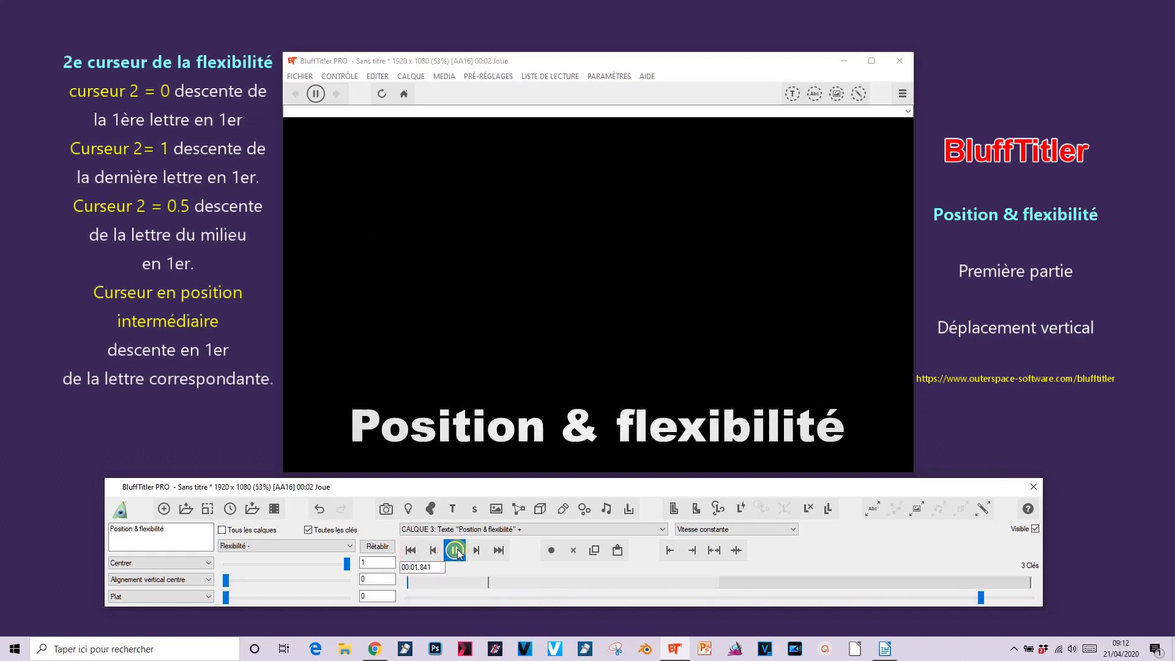
left_click(455, 550)
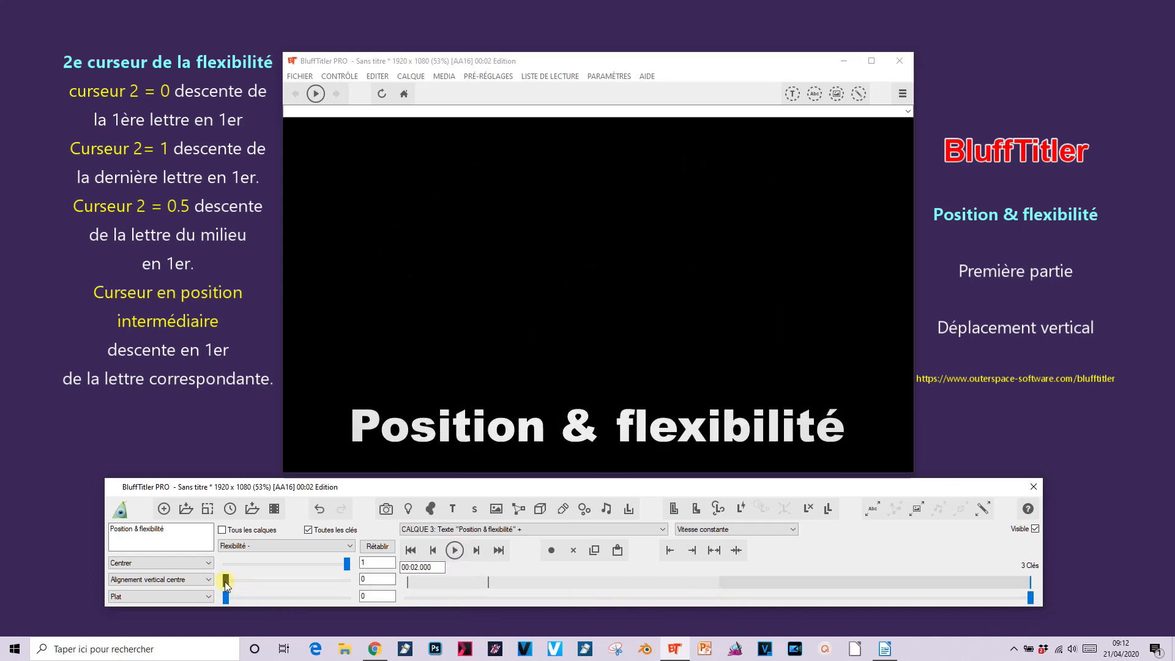
left_click_drag(225, 582, 352, 581)
left_click(455, 550)
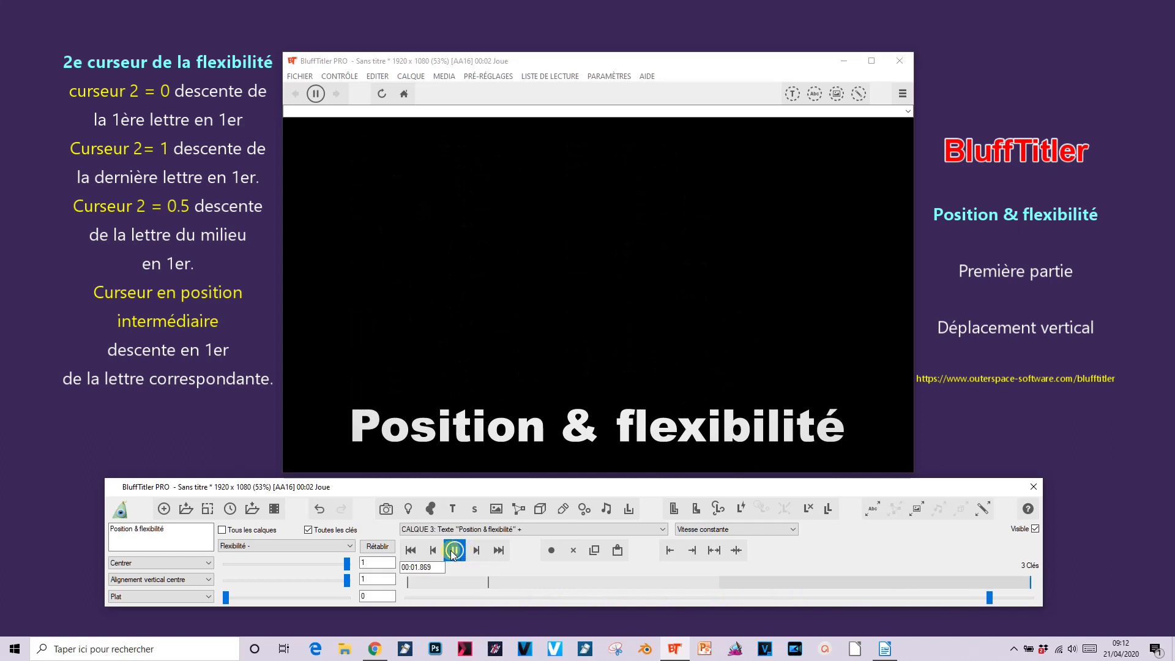
left_click(450, 552)
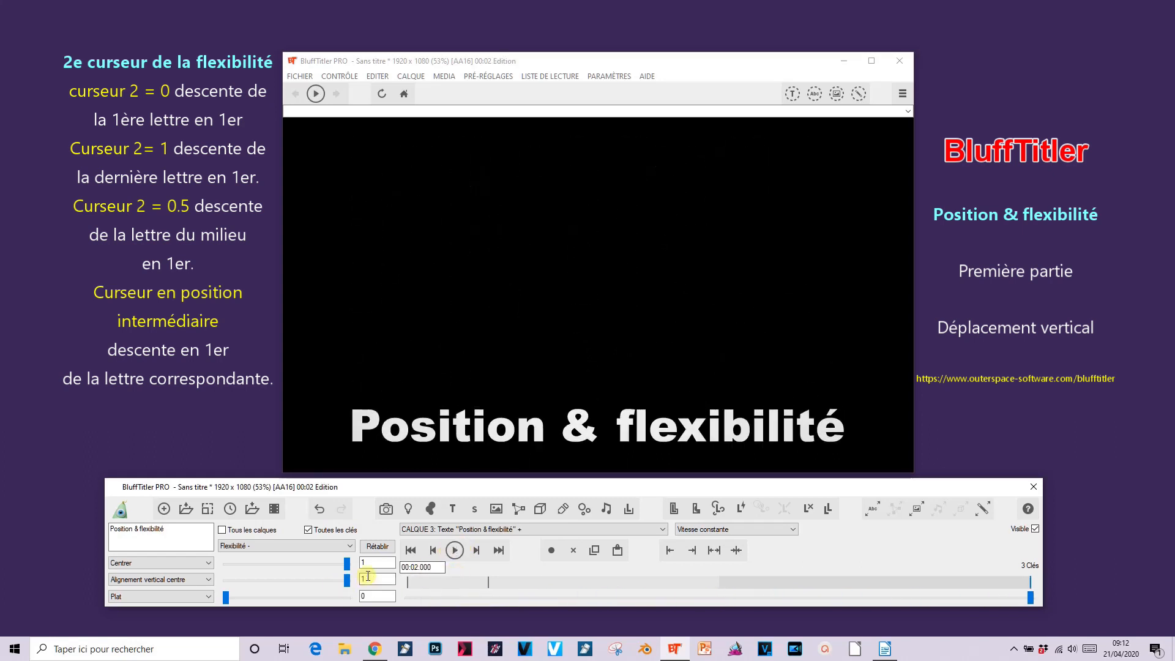
- Set the second Flexibilité value to 0.5 and play the animation twice
left_click_drag(347, 579, 286, 585)
left_click(454, 551)
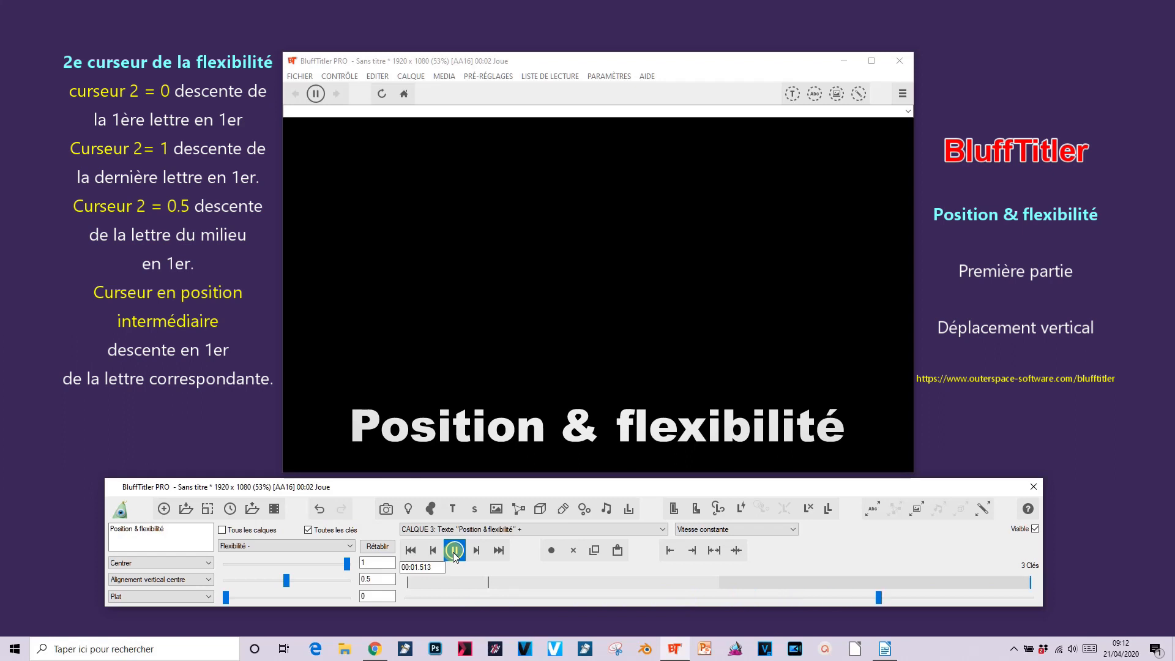
left_click(454, 551)
- Set the second Flexibilité value to 0.1263 and play the animation, then raise it to a higher intermediate value and replay
left_click_drag(289, 586, 242, 586)
left_click(446, 550)
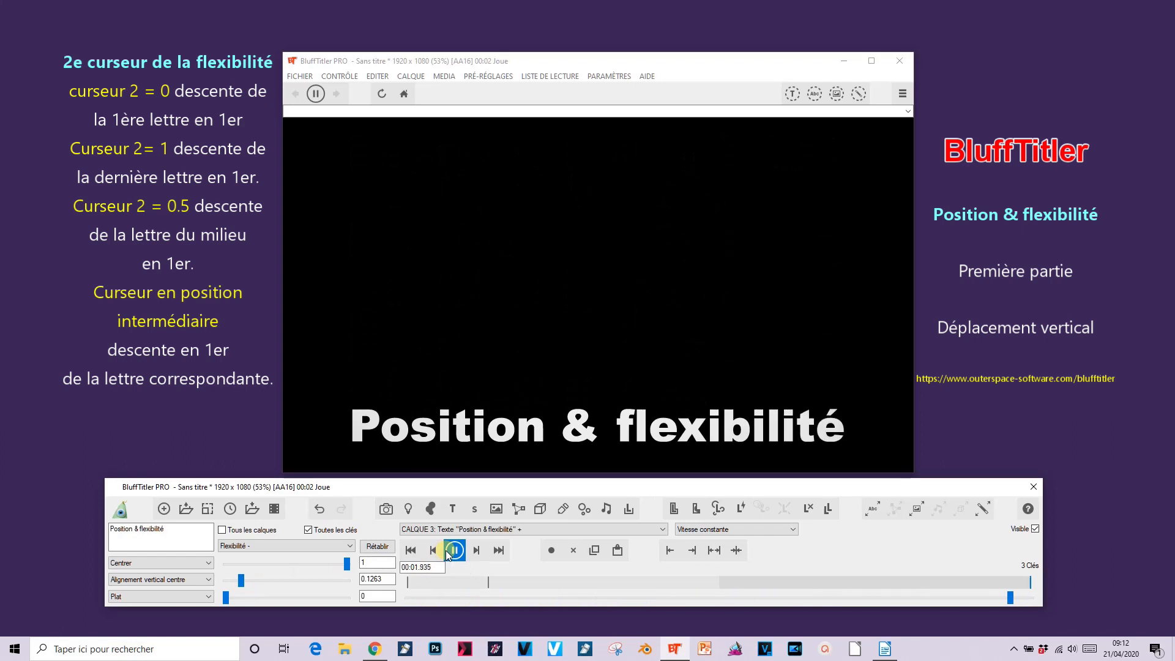
left_click(454, 551)
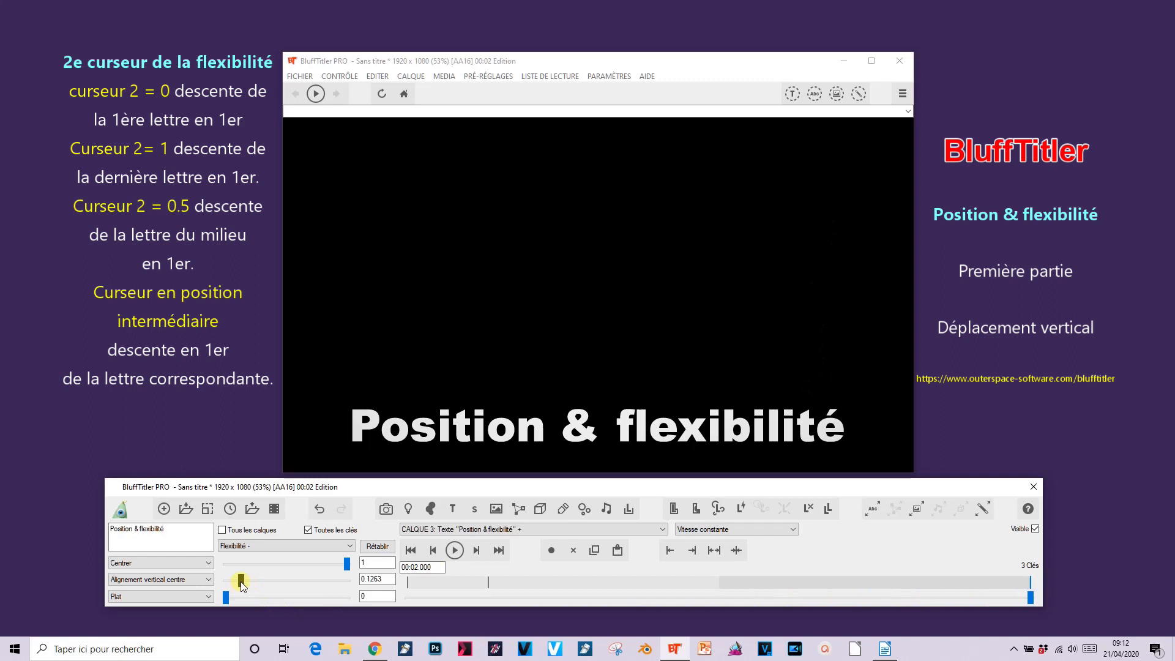
left_click_drag(242, 580, 321, 579)
left_click(455, 554)
- Set the second Flexibilité value to 0 and the third to 1, then play the animation
left_click_drag(321, 580, 380, 596)
left_click(453, 551)
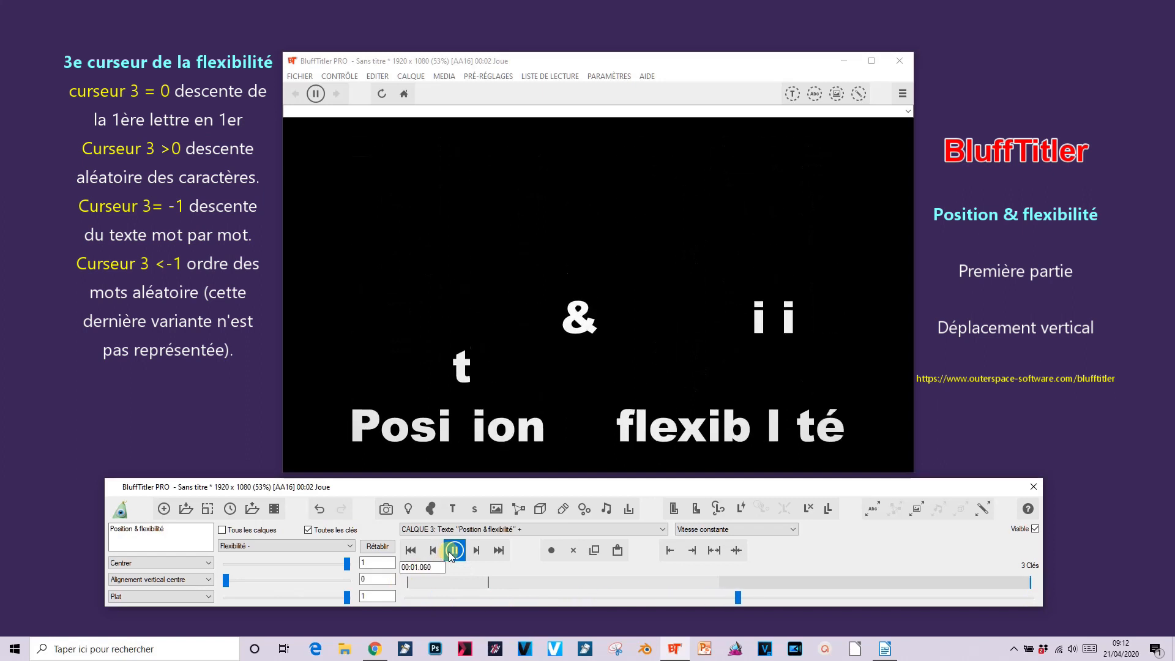
- Set the third Flexibilité value to 0.5152 and play the animation
left_click_drag(346, 598, 288, 599)
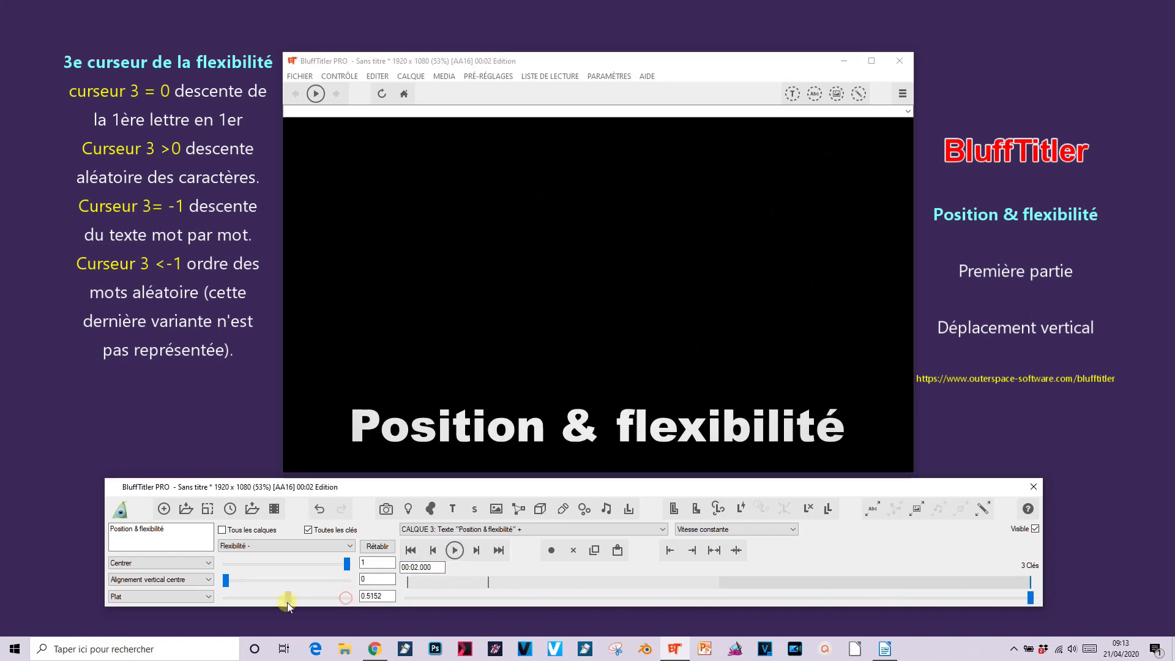
left_click(433, 550)
left_click(453, 550)
- Set the third Flexibilité value to -1 and play the animation twice
right_click(288, 599)
left_click(454, 550)
left_click(453, 551)
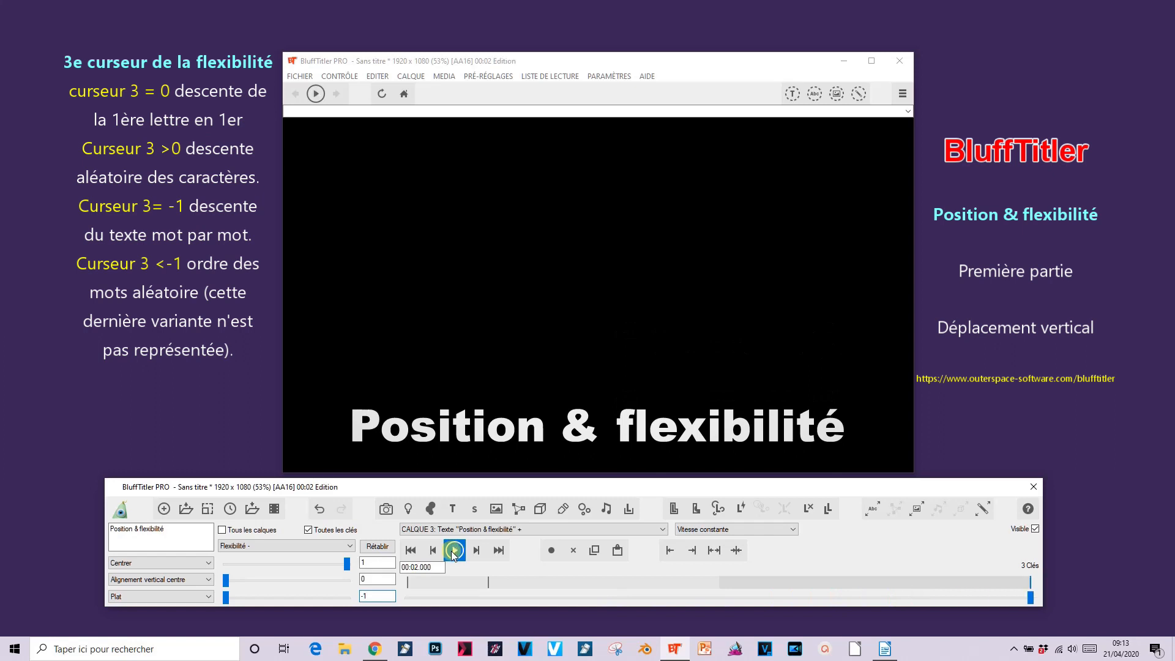
- Reset the third Flexibilité value to 0, return to the animation's start and move "& flexibilité" onto a second line of the text
left_click_drag(227, 598, 228, 598)
left_click(410, 551)
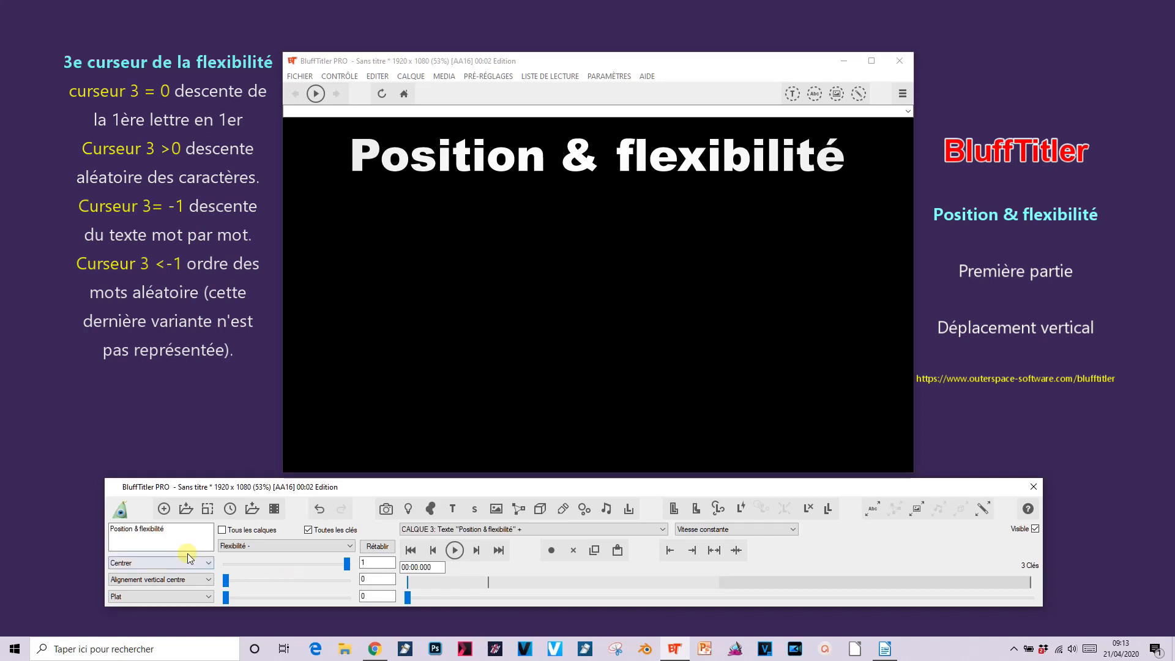
left_click(135, 532)
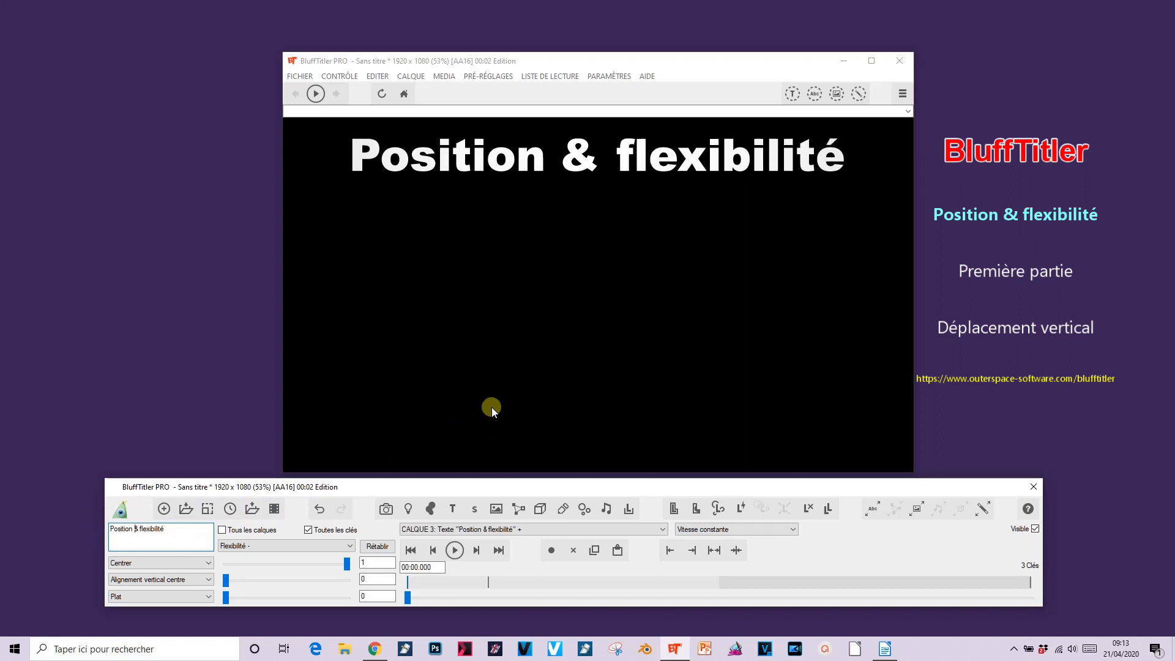
key("BackSpace")
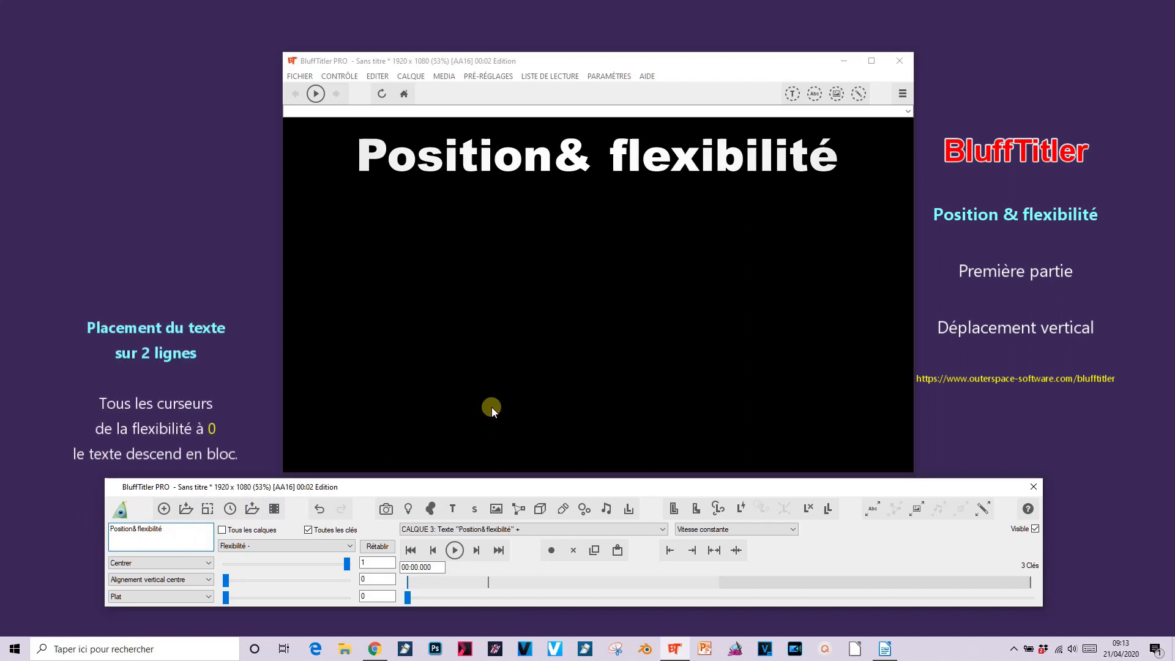
key("Return")
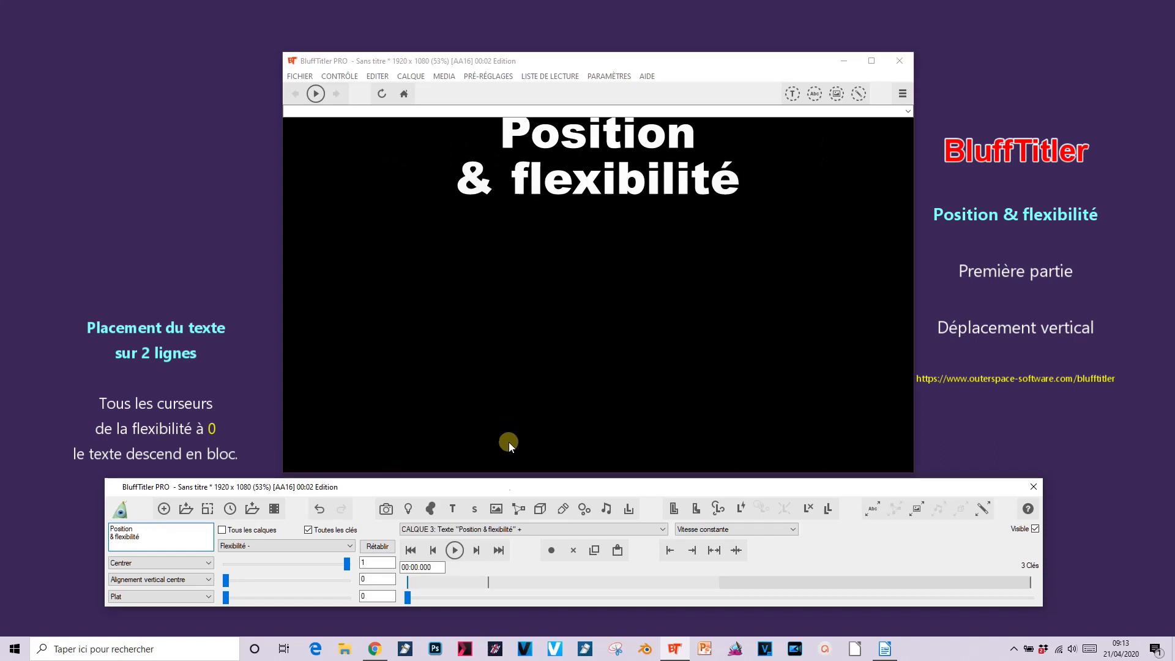
- Set the first Flexibilité value to 0 and play the two-line text animation twice
left_click_drag(352, 568, 228, 564)
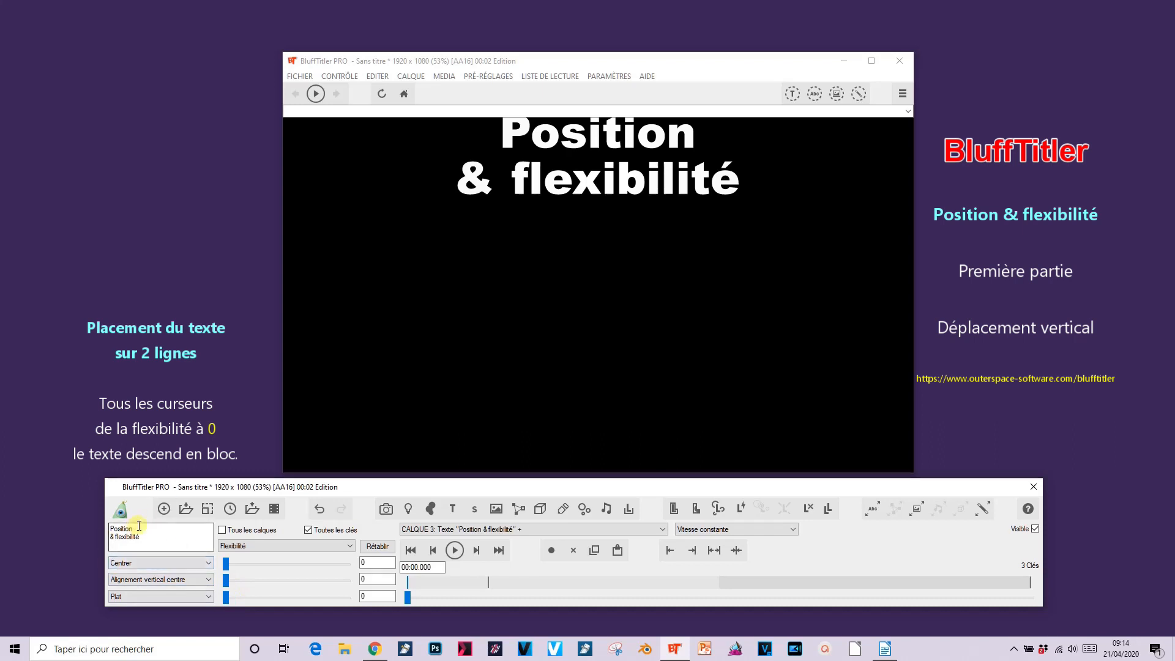
left_click(455, 550)
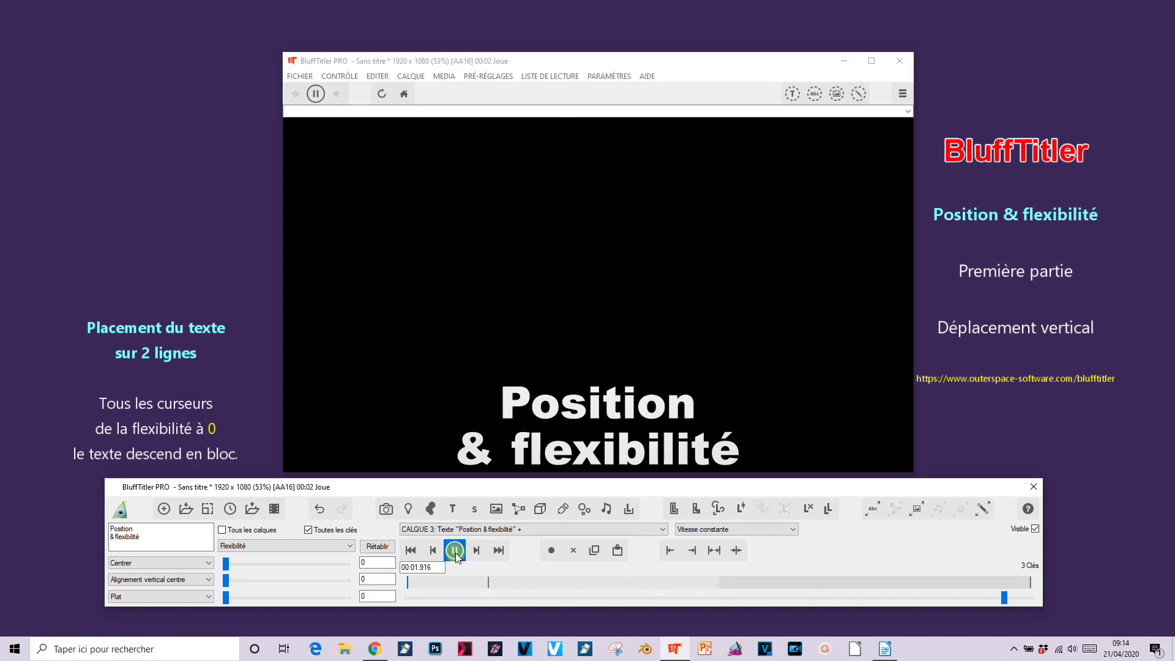
left_click(454, 551)
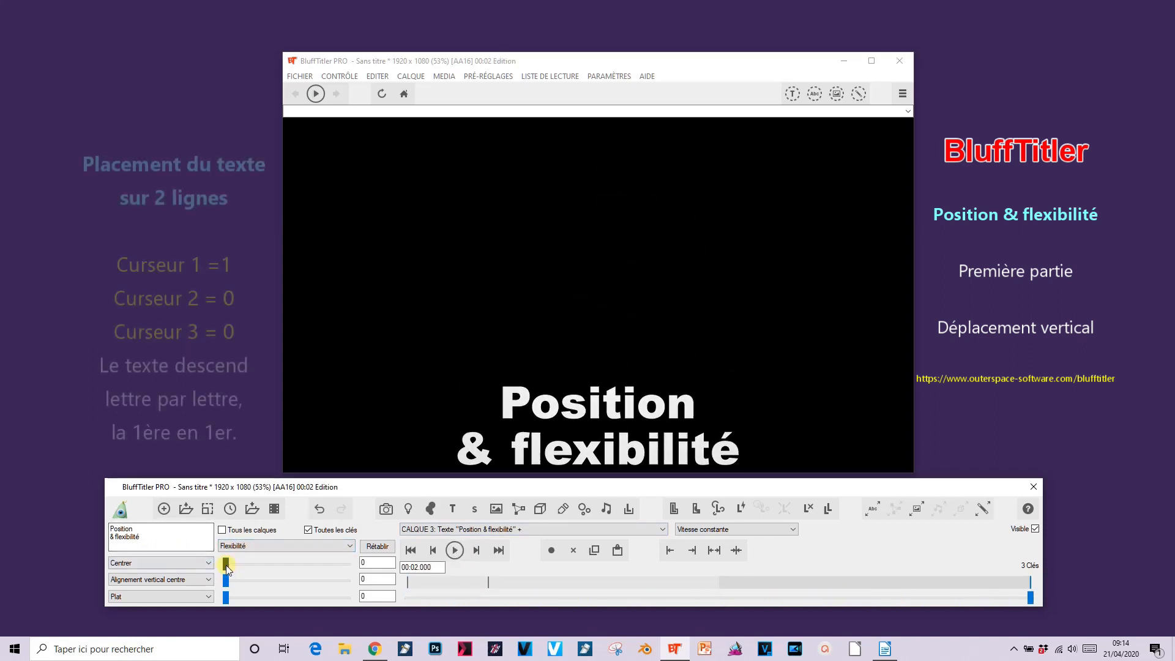
- Set the first Flexibilité value to 1 and play the two-line text animation twice
left_click_drag(225, 564, 402, 562)
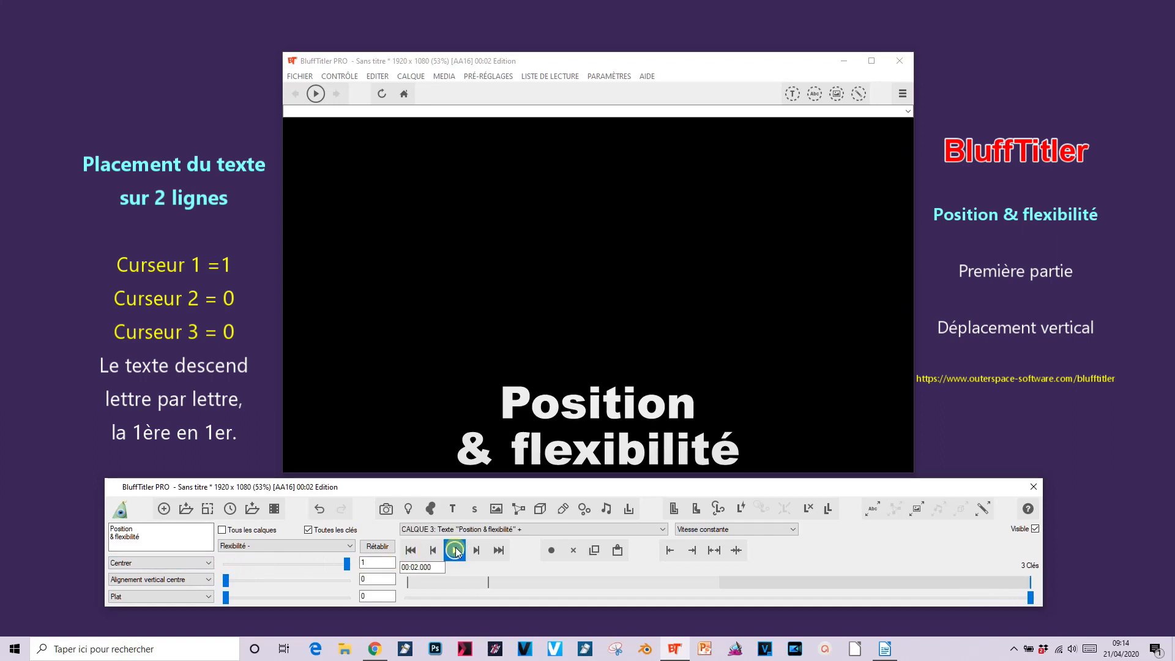
left_click(455, 550)
left_click(455, 550)
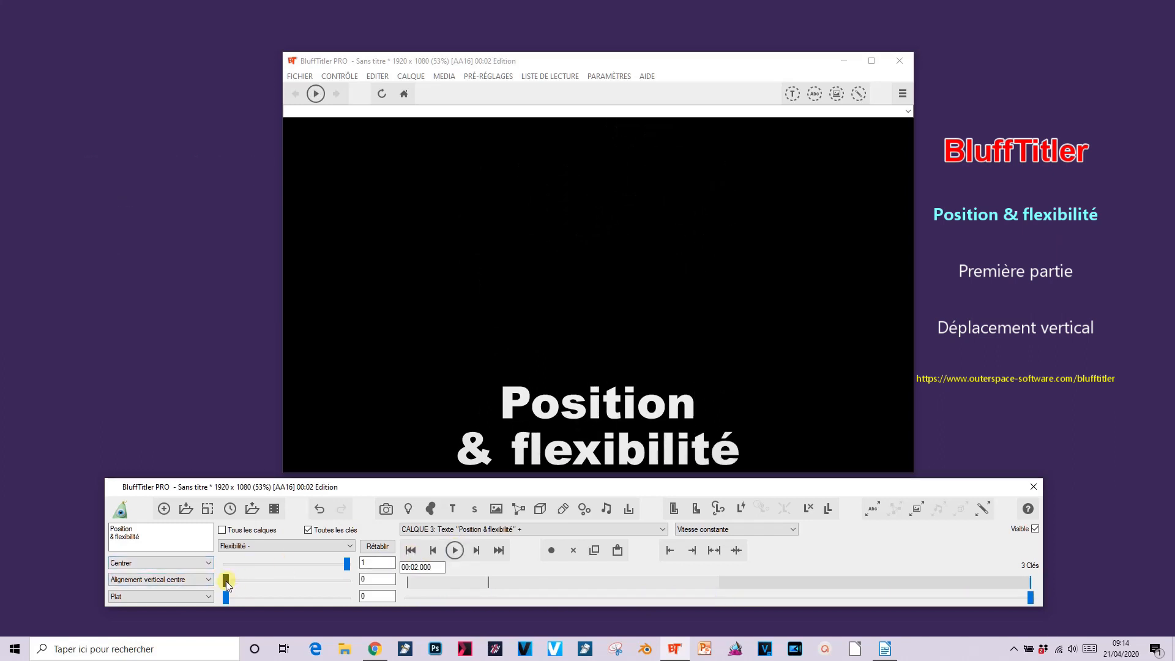
- Set the second Flexibilité value to 1 and play the animation twice to check the letter order over both lines
left_click_drag(226, 580, 409, 582)
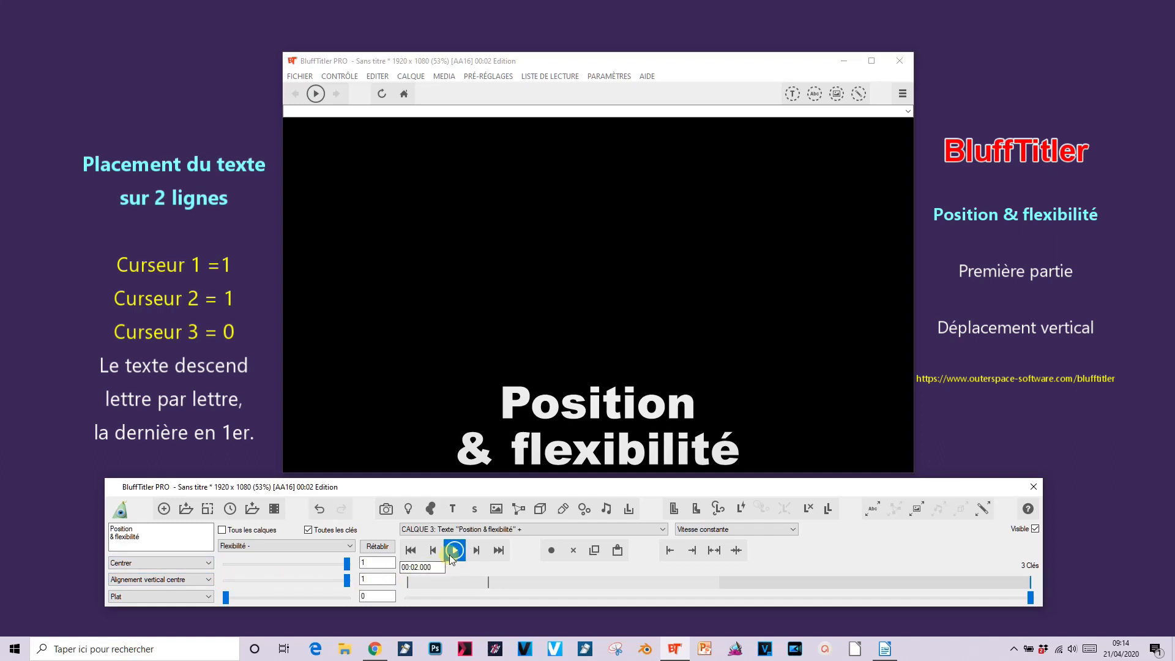
left_click(450, 553)
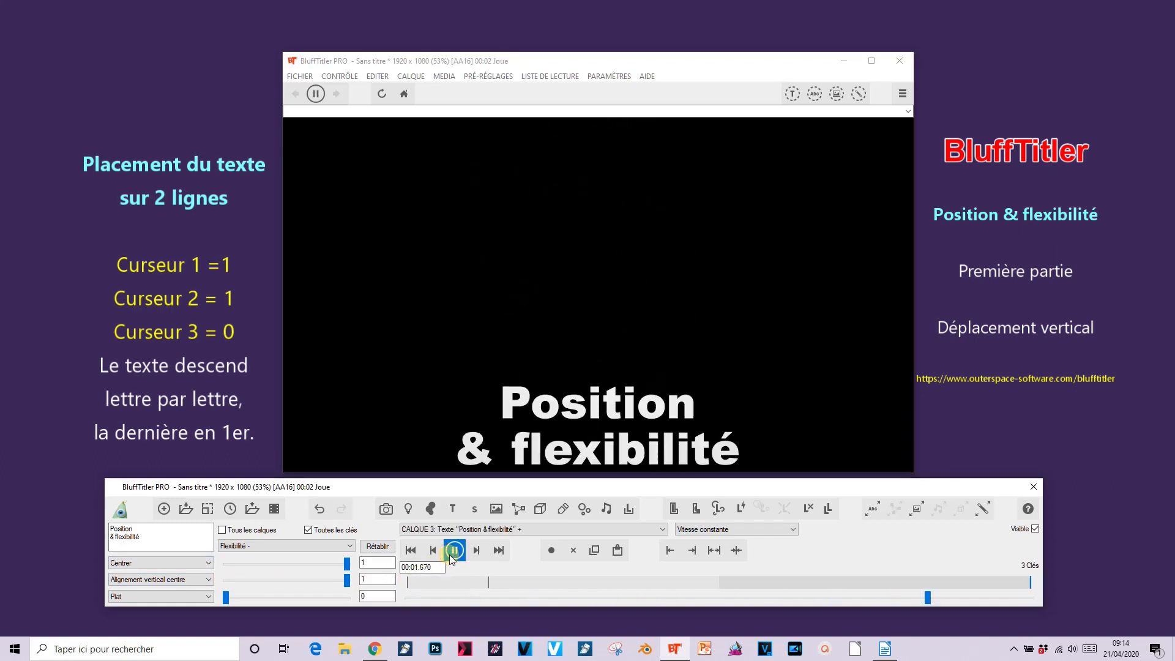
left_click(451, 552)
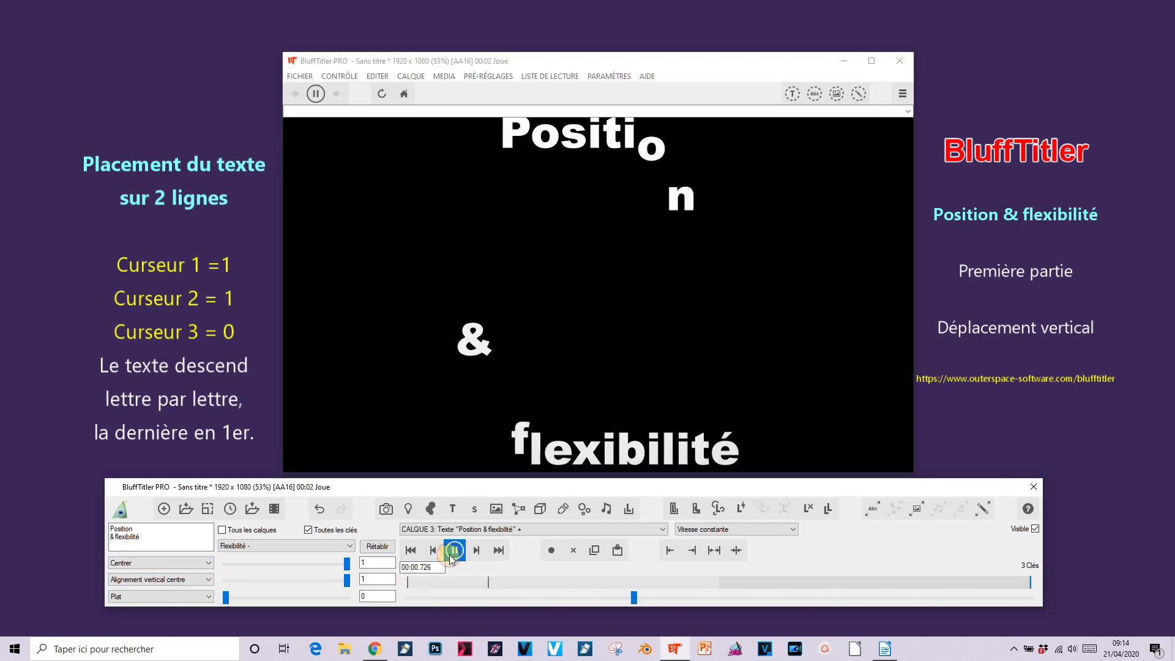
- Set the second Flexibilité value to 0.5051 and play the two-line text animation twice
left_click_drag(345, 580, 285, 585)
left_click(454, 551)
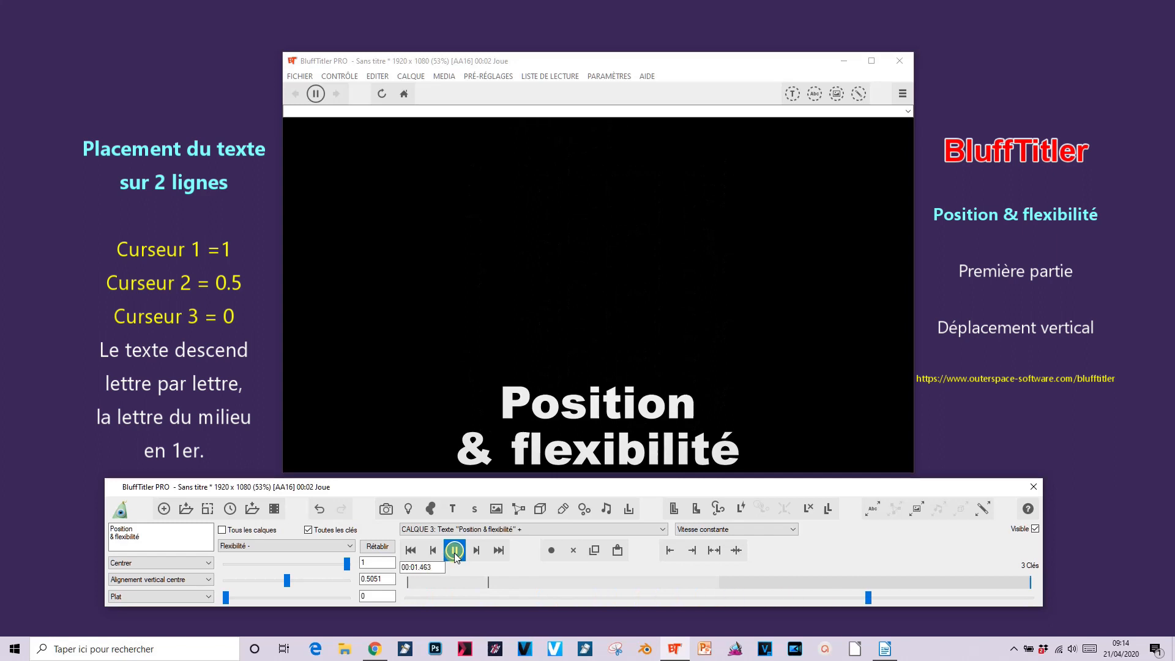
left_click(455, 553)
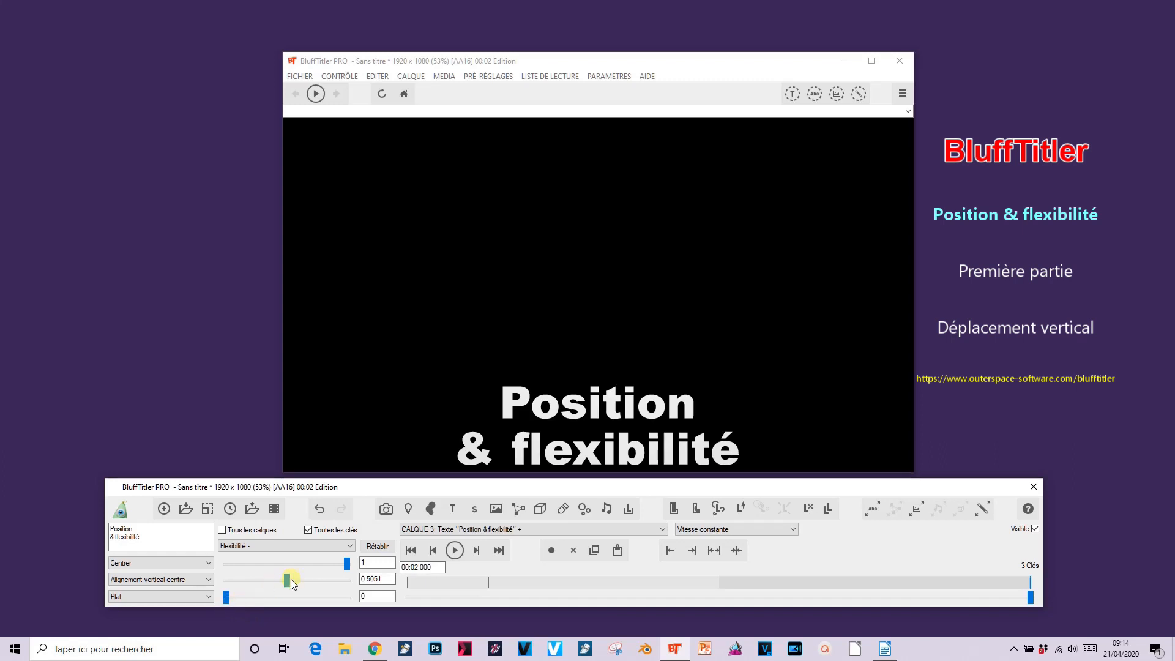
- Set the second Flexibilité value to 0 and the third to 1, playing the animation after each change
left_click_drag(286, 580, 169, 583)
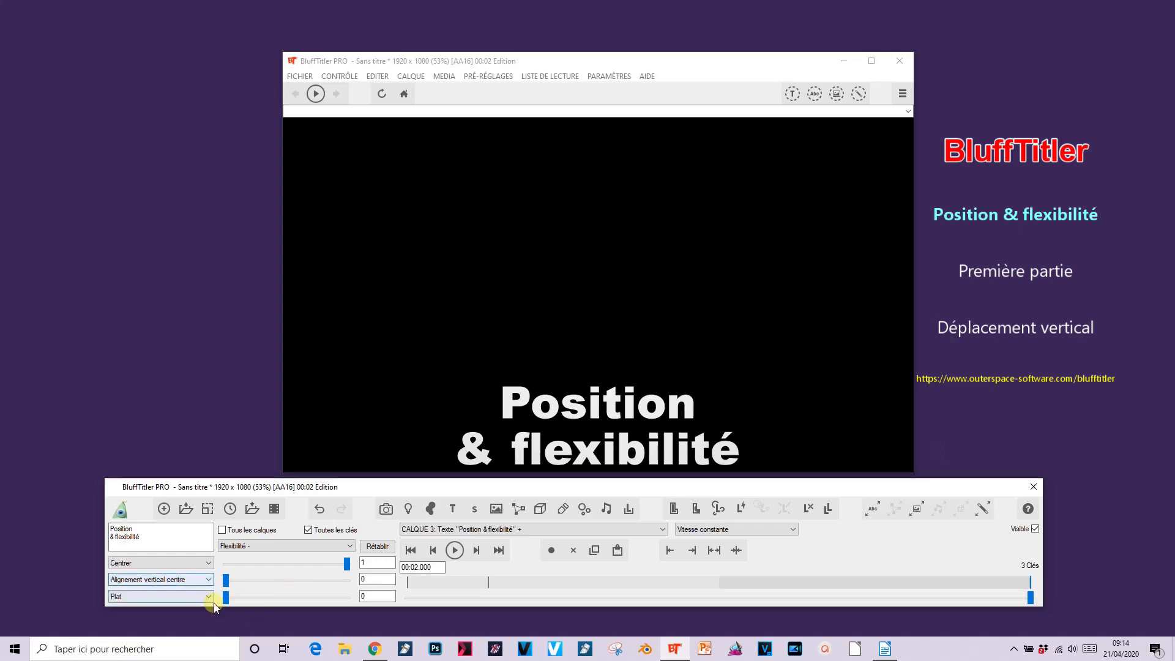
left_click(454, 550)
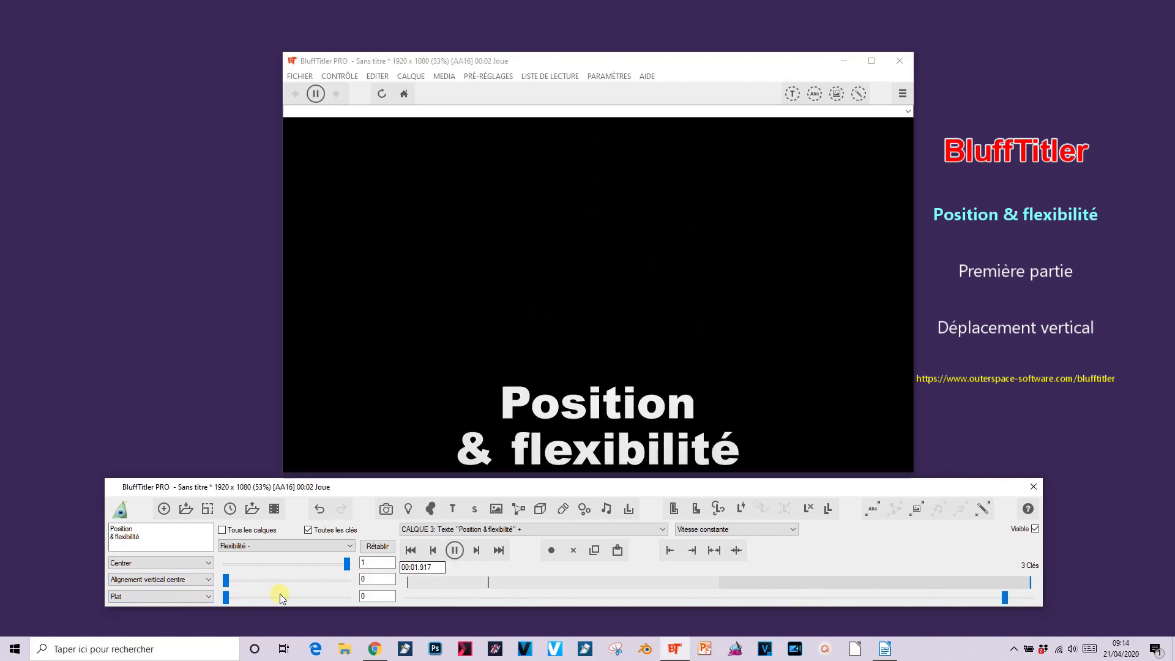
left_click_drag(225, 594, 335, 592)
left_click(454, 550)
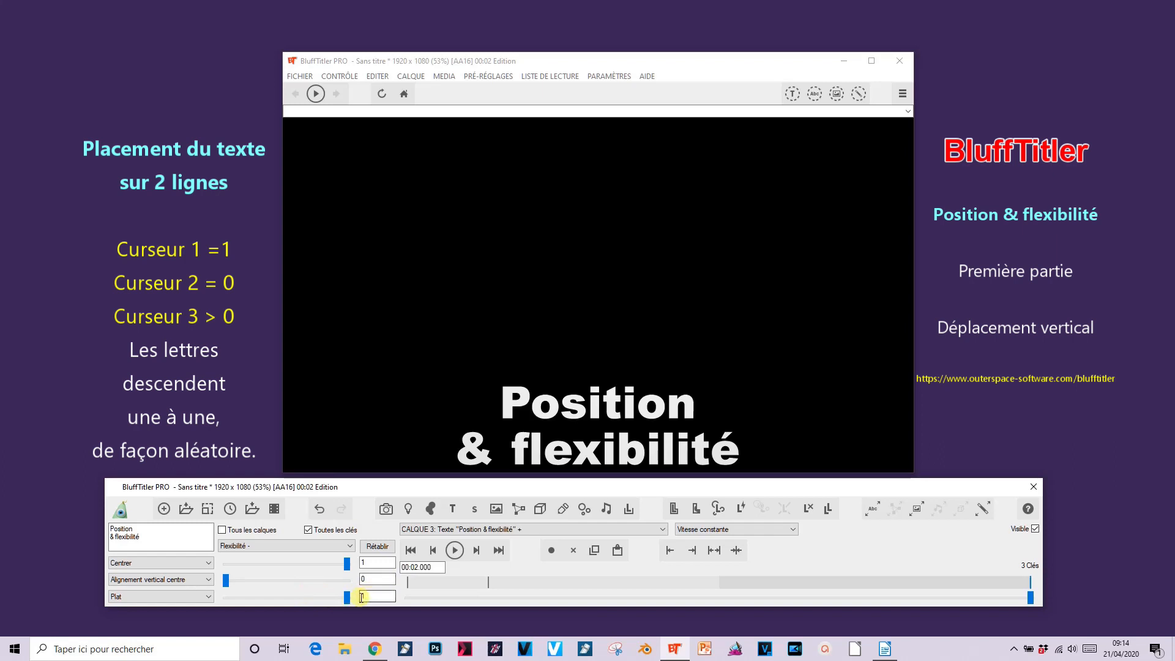
- Set the third Flexibilité value to -1 and play the two-line text animation twice
type("-")
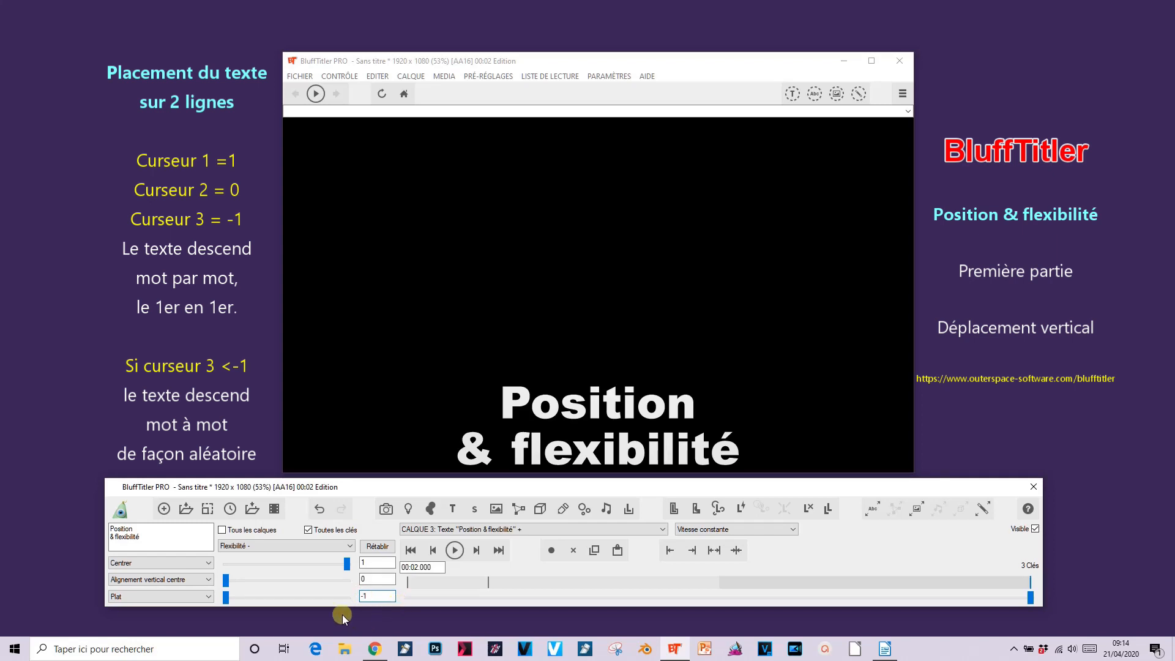
left_click(455, 551)
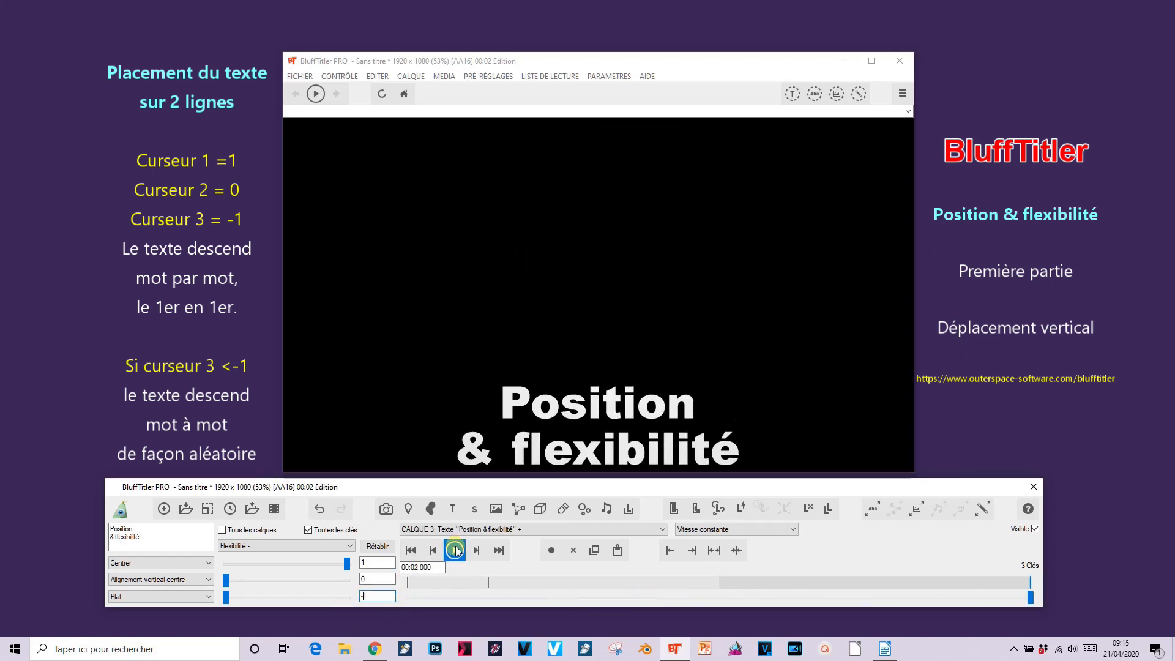
left_click(455, 550)
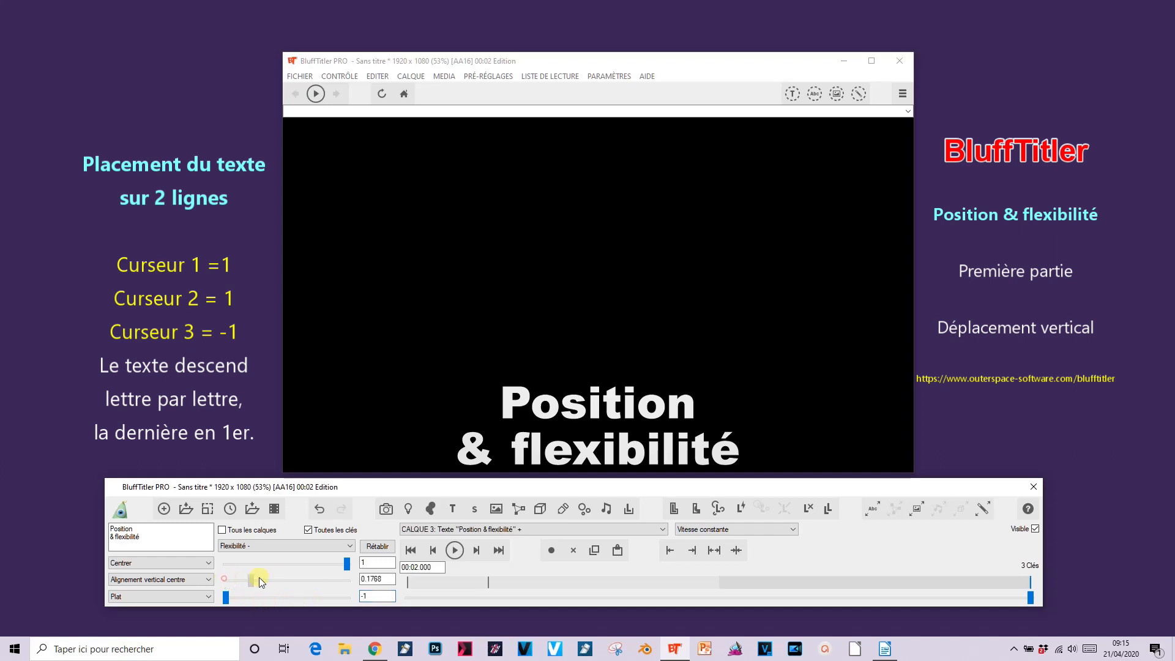
- Set the second Flexibilité value to 1, keeping the third at -1, and play the animation twice
left_click(455, 554)
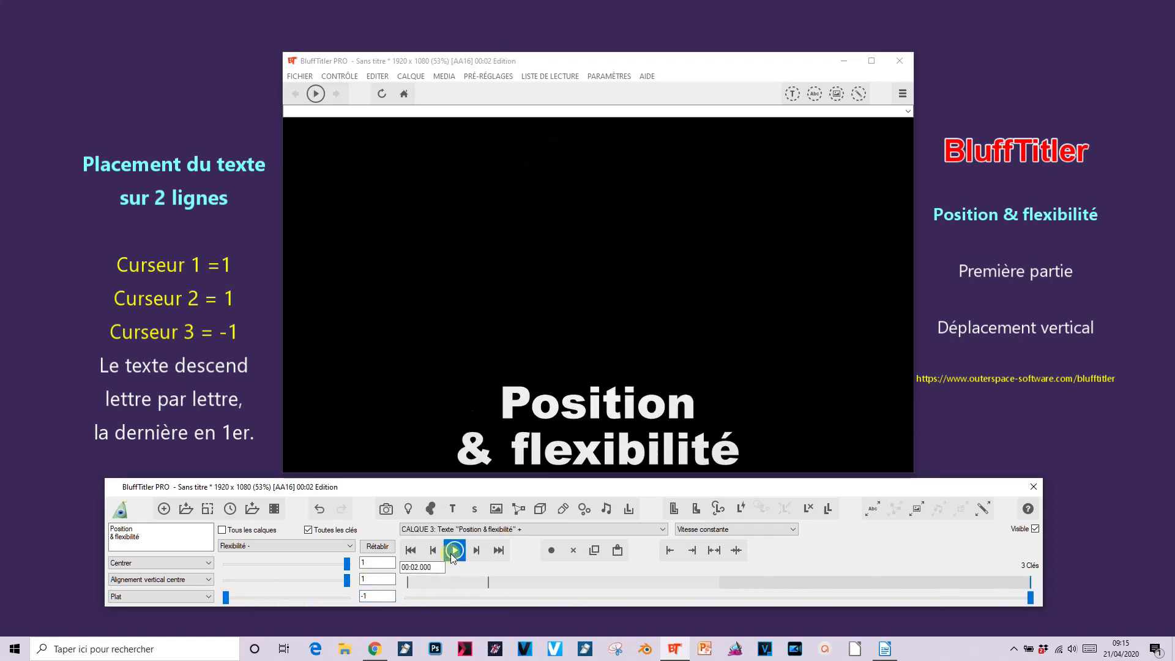
left_click(454, 551)
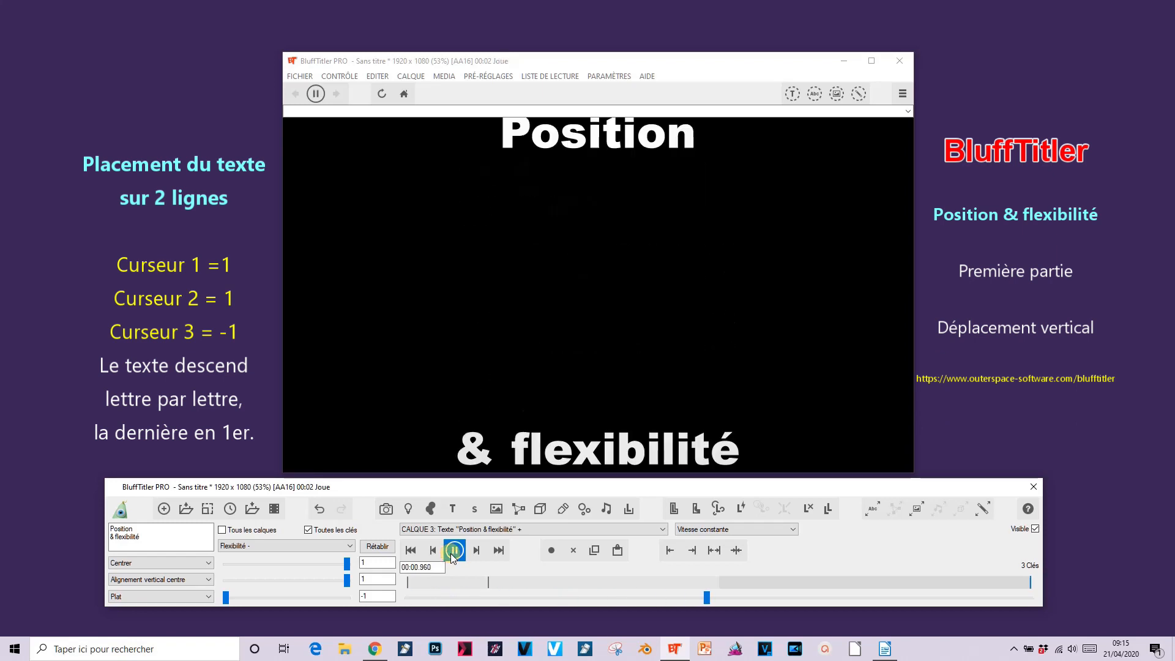